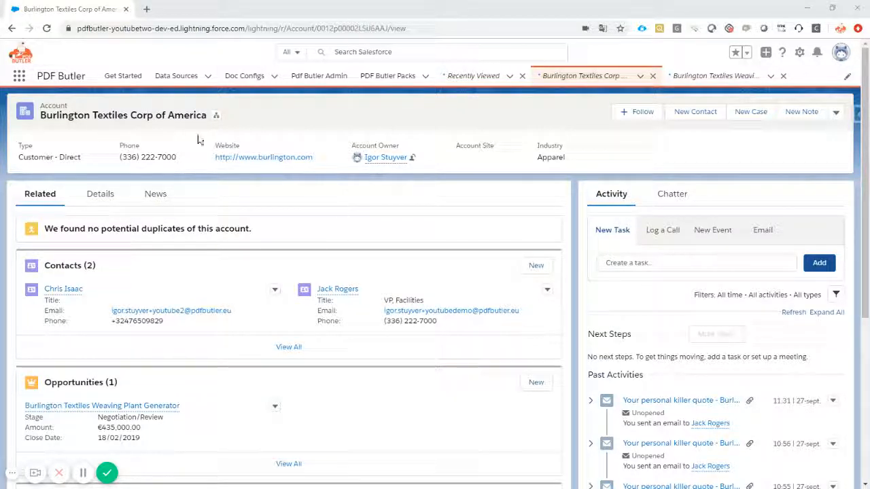
# Go to the PDF Butler Data Sources list from the Burlington Textiles account
pyautogui.click(176, 75)
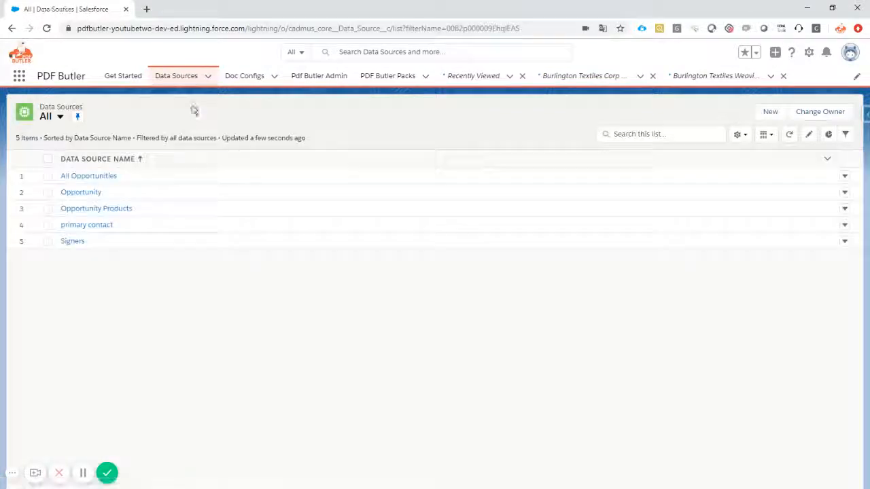
# Open the Opportunity data source in the SOQL Builder at the field selection stage
pyautogui.click(80, 192)
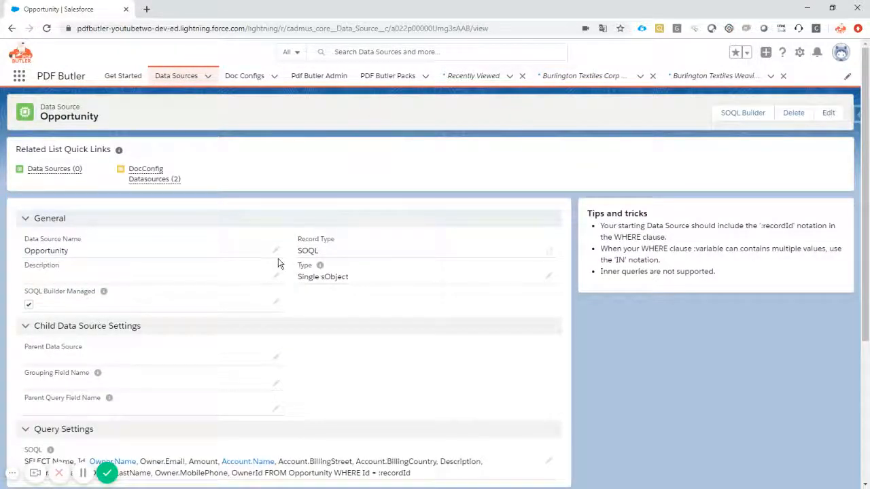
pyautogui.scroll(-3, 279, 265)
pyautogui.scroll(3, 279, 265)
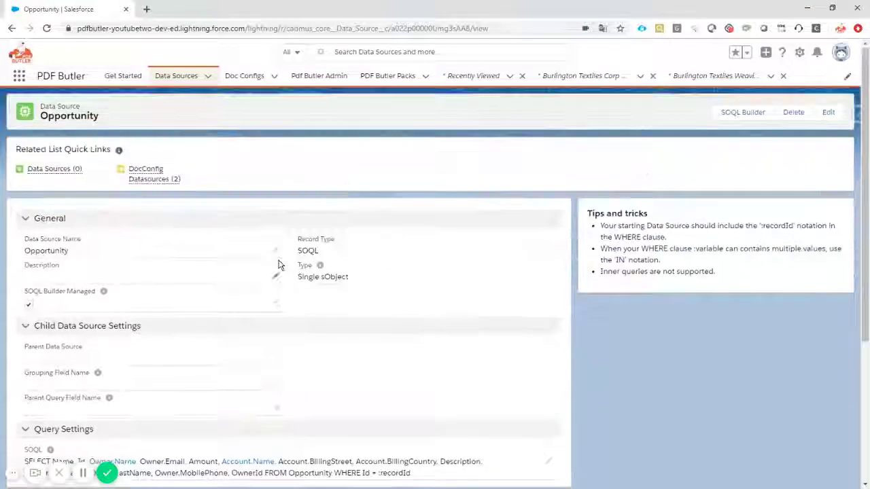
pyautogui.click(743, 105)
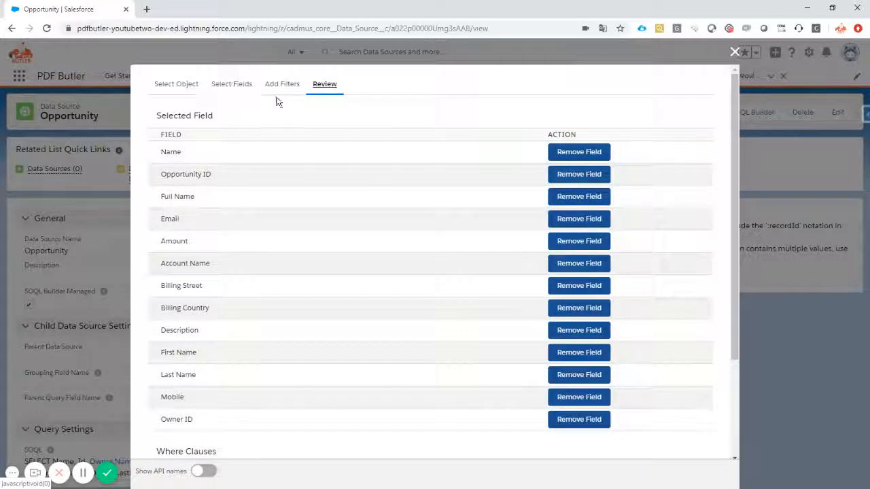
pyautogui.click(232, 84)
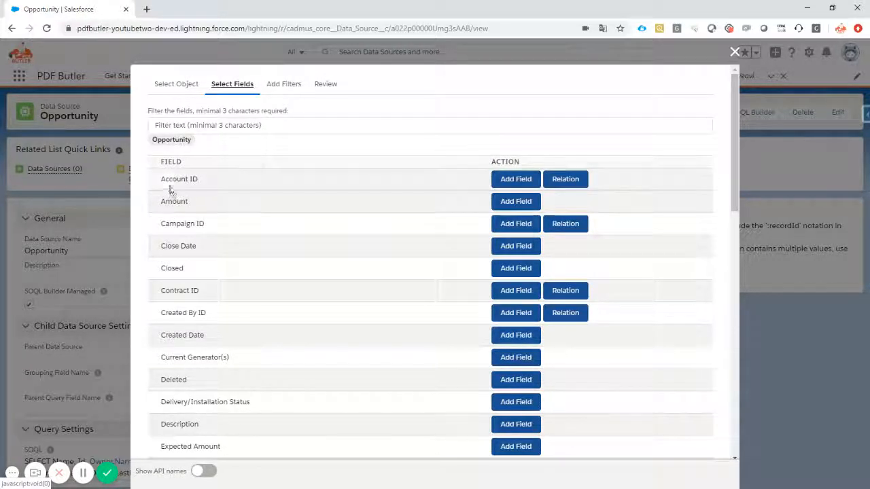
pyautogui.moveTo(161, 180); pyautogui.dragTo(198, 180)
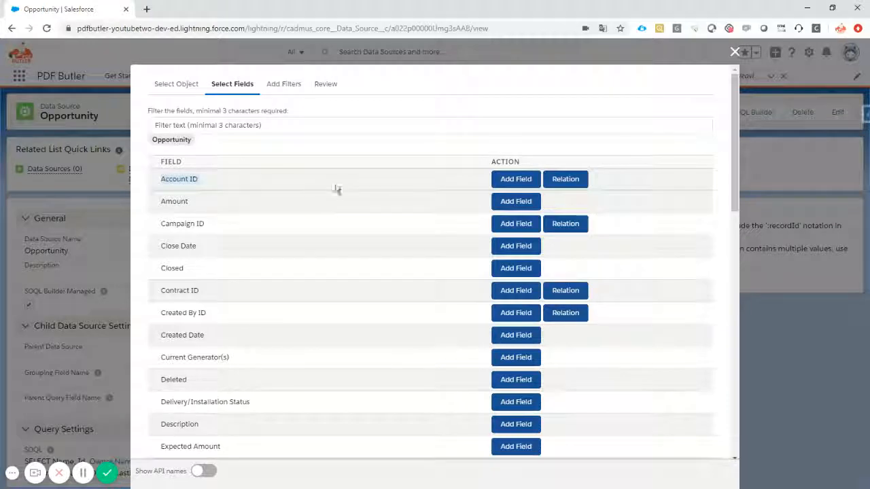
# Add the related Account's Website field (filtered by 'web') to the query and save it
pyautogui.click(565, 179)
pyautogui.click(234, 125)
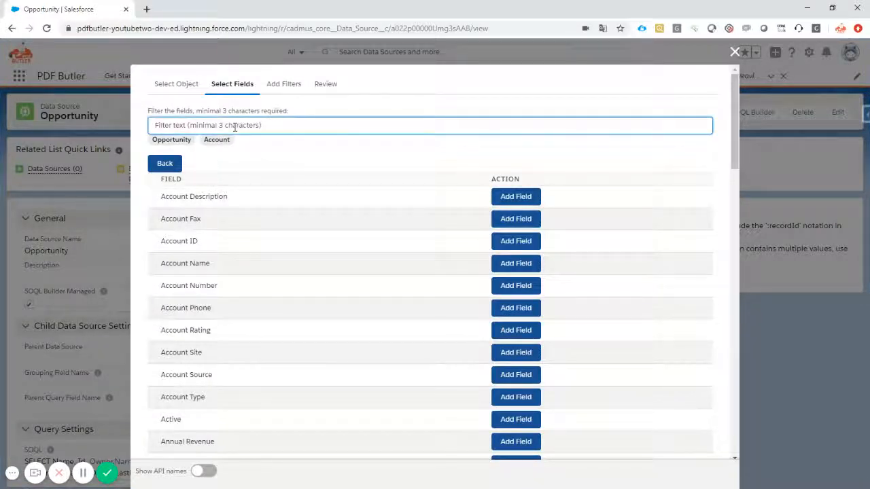
pyautogui.write('w')
pyautogui.write('id')
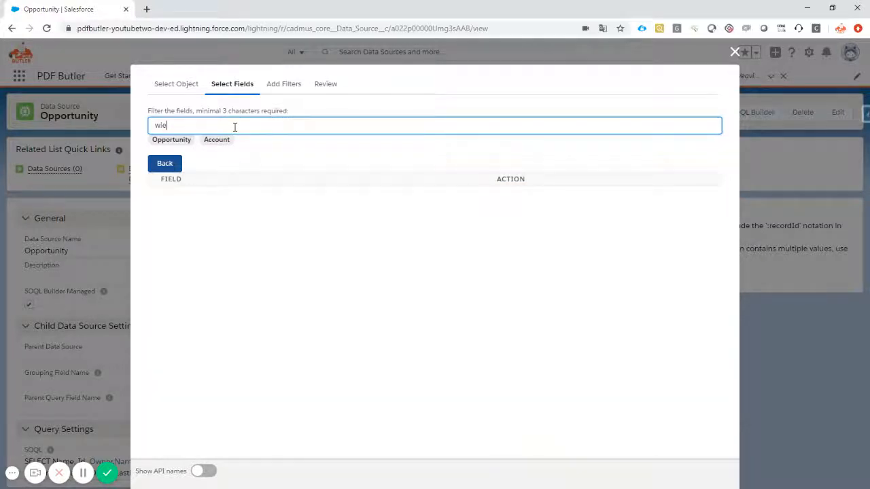
pyautogui.press('BackSpace')
pyautogui.write('eb')
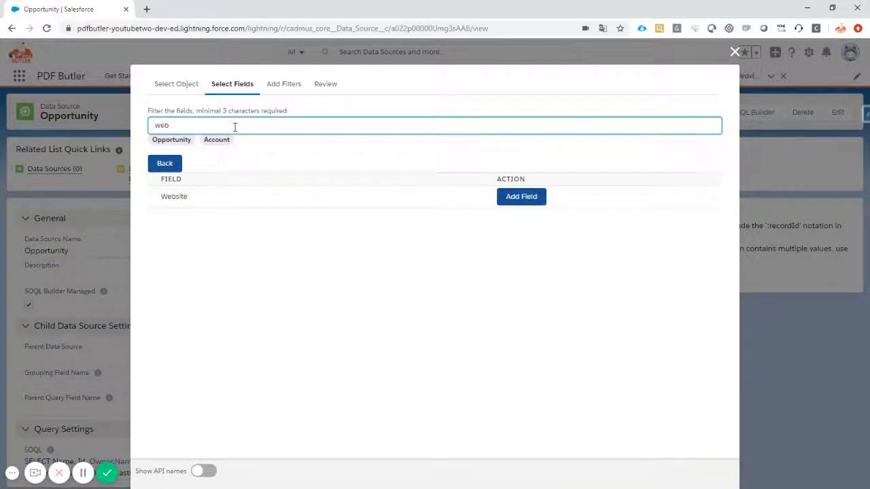
pyautogui.click(521, 196)
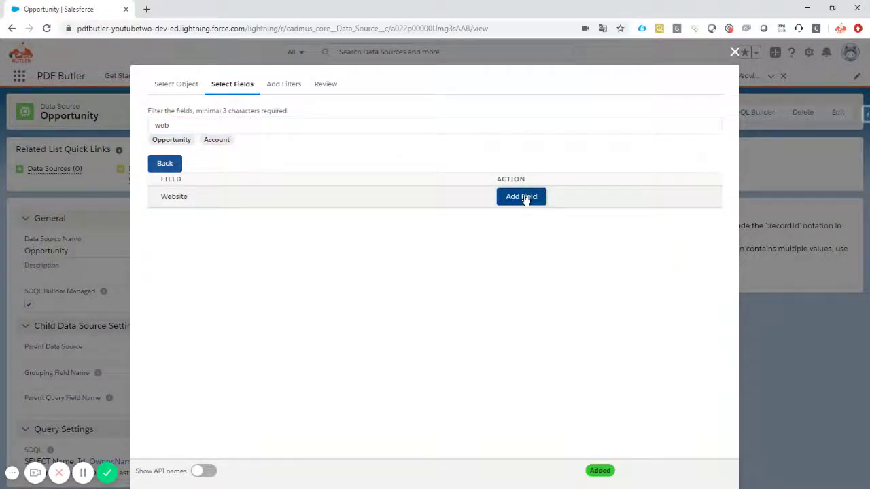
pyautogui.click(326, 84)
pyautogui.scroll(-5, 381, 191)
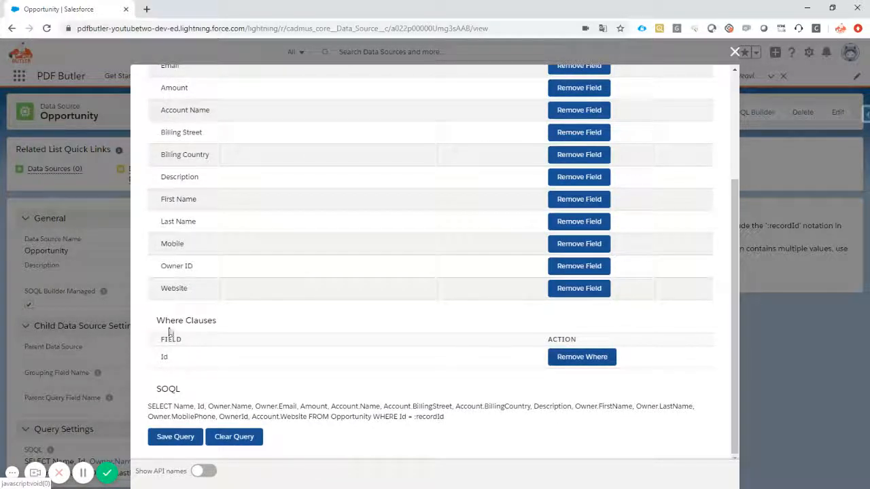
pyautogui.click(175, 437)
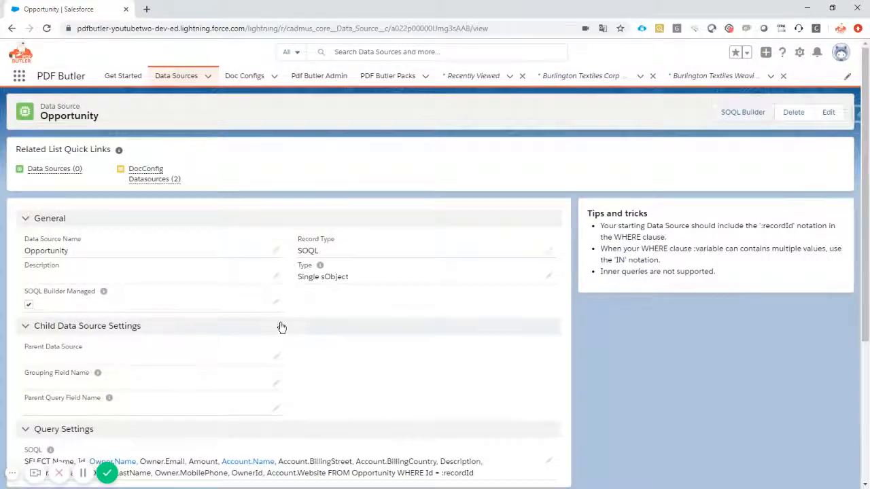
pyautogui.scroll(-3, 282, 327)
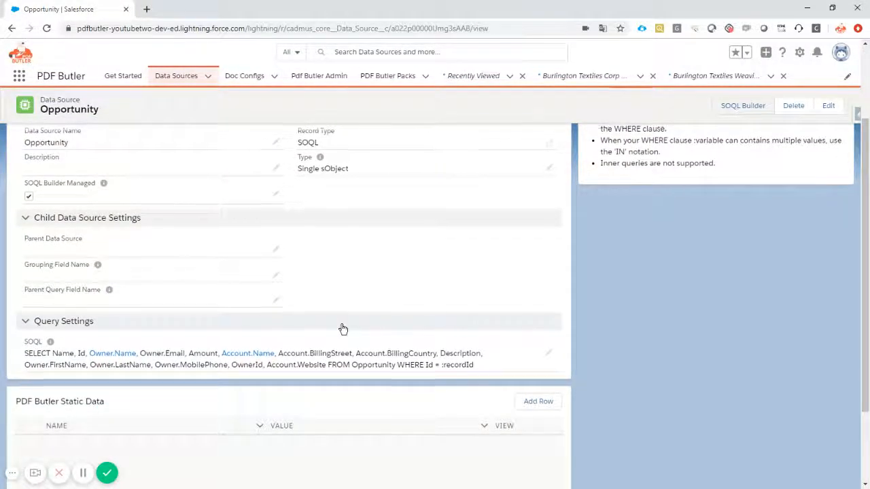
pyautogui.scroll(3, 344, 329)
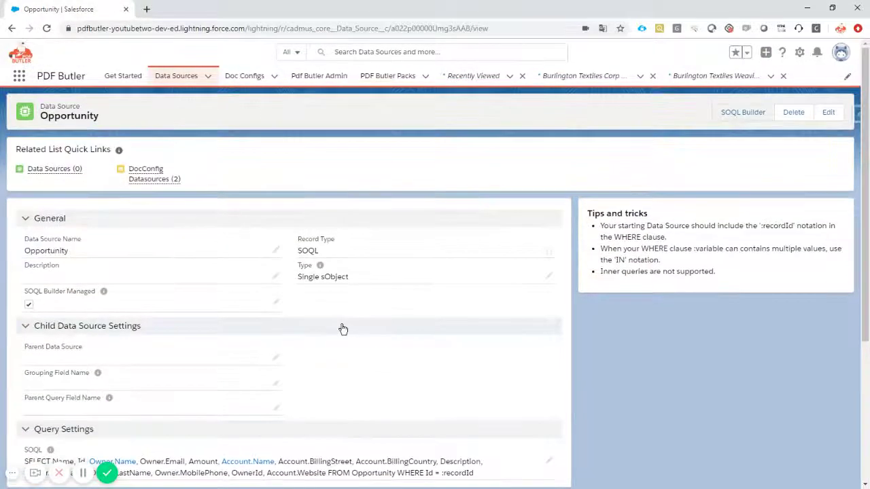
# Start a new doc config of record type Main Word Document
pyautogui.click(244, 75)
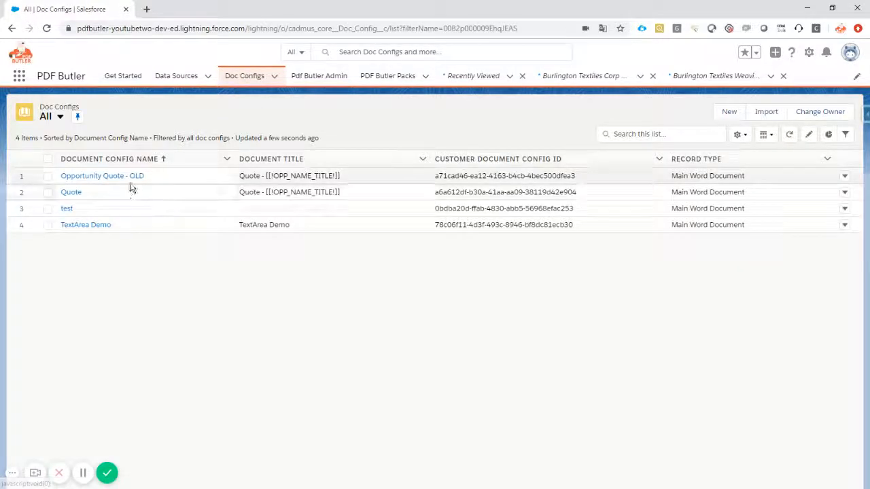
pyautogui.click(724, 112)
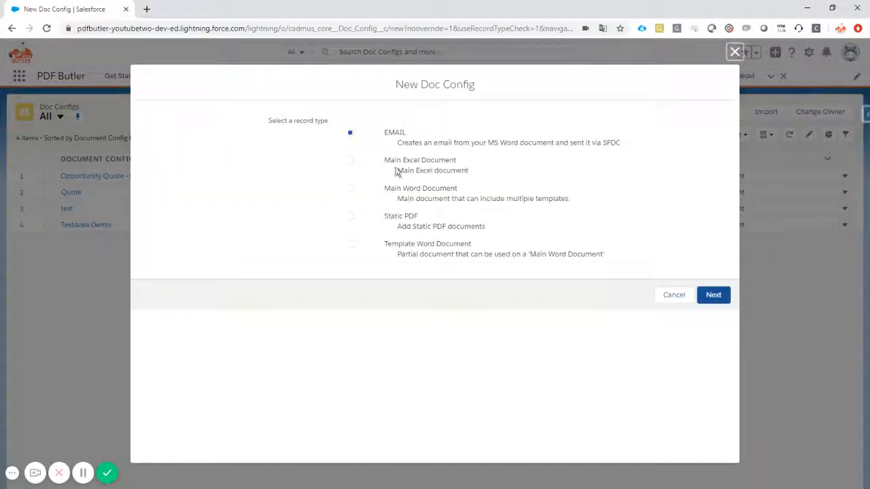
pyautogui.click(405, 192)
pyautogui.click(714, 295)
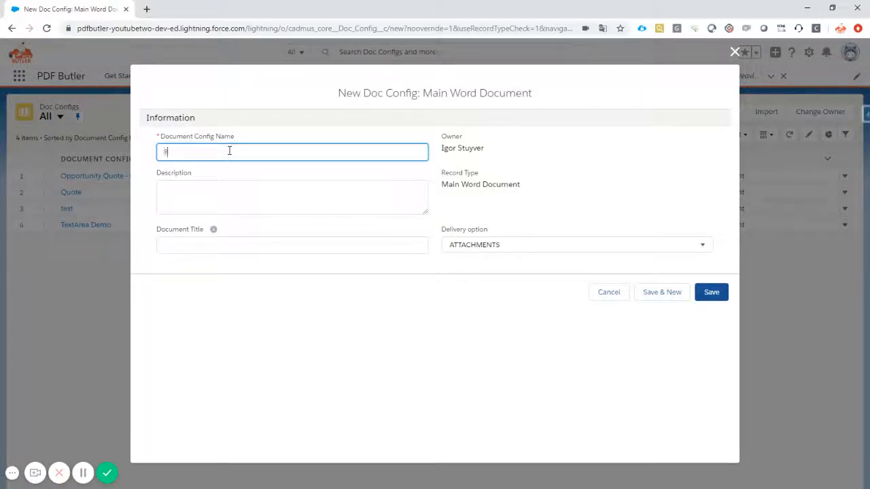
pyautogui.write('ummer 19 - Hyperlink Demo')
# Title it 'Summer 19 - Hyperlink Demo', set delivery to BASE64, and save
pyautogui.click(236, 246)
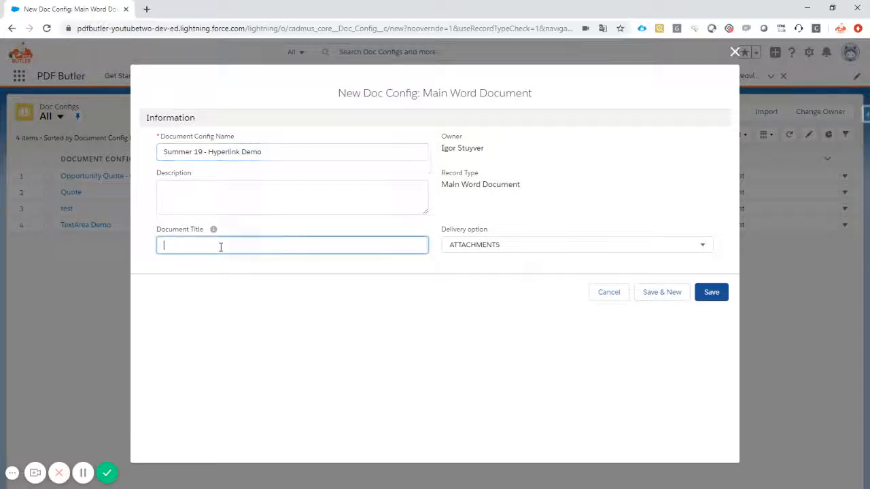
pyautogui.write('Summer 19 - Hyperlink Demo')
pyautogui.click(470, 245)
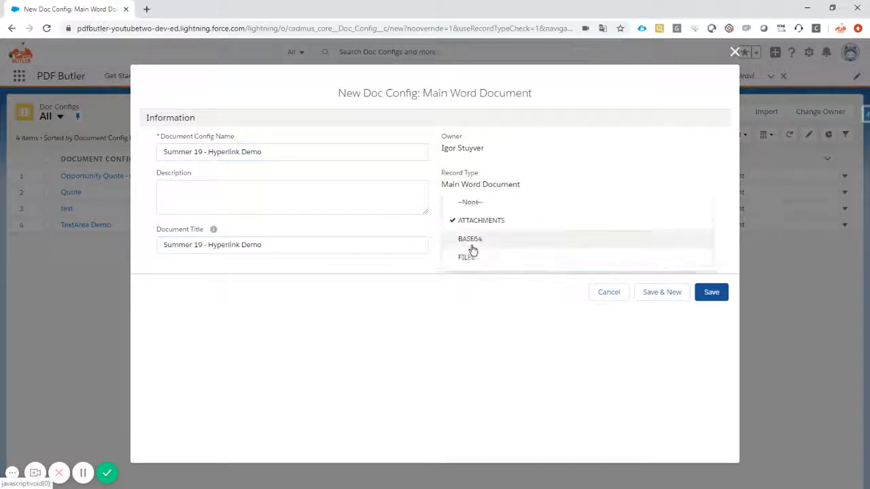
pyautogui.click(470, 239)
pyautogui.click(714, 293)
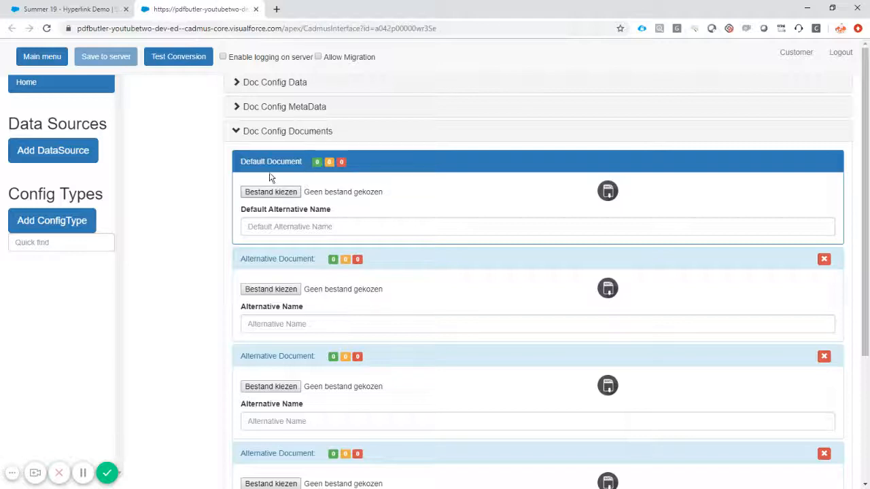
# Attach DEMO Hyperlink.docx as the default document with alternative name v1
pyautogui.click(270, 191)
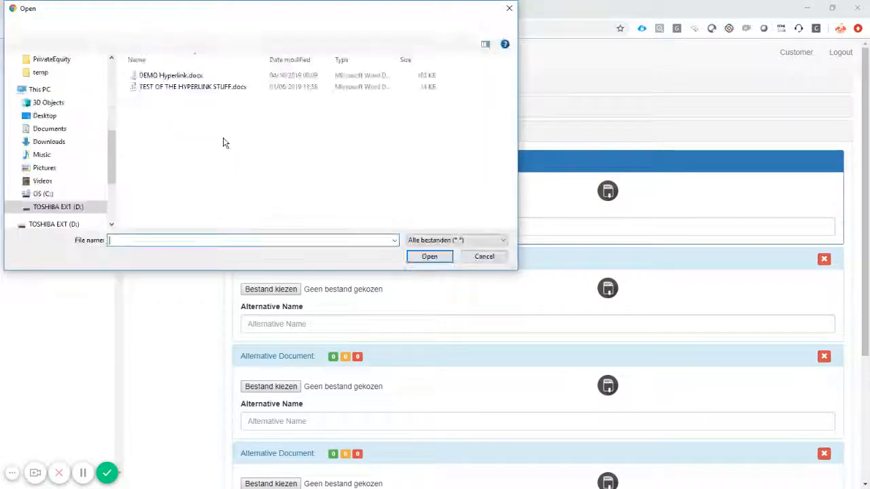
pyautogui.doubleClick(170, 75)
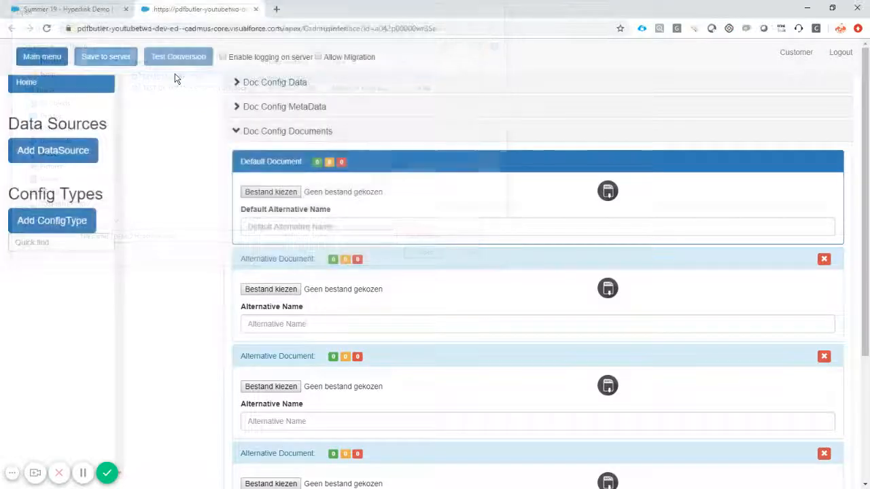
pyautogui.click(286, 226)
pyautogui.write('v1')
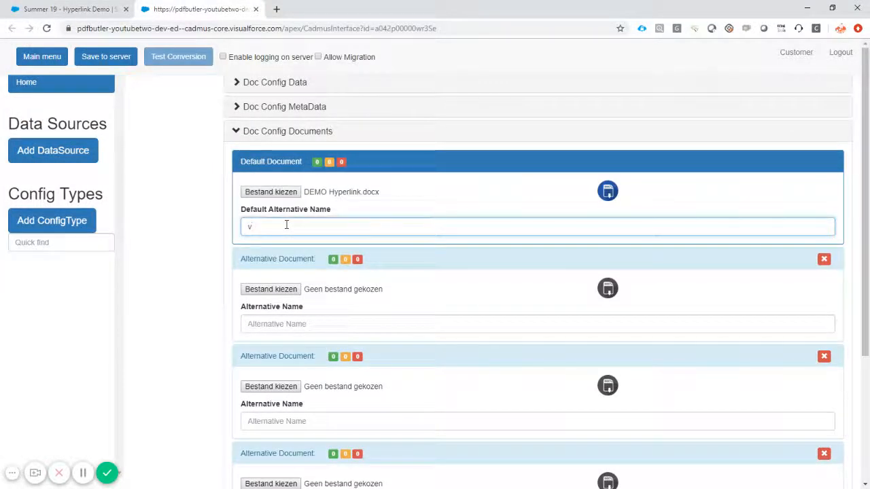
# Add the Opportunity data source, noting its Account.Website and Account.Name fields
pyautogui.click(56, 154)
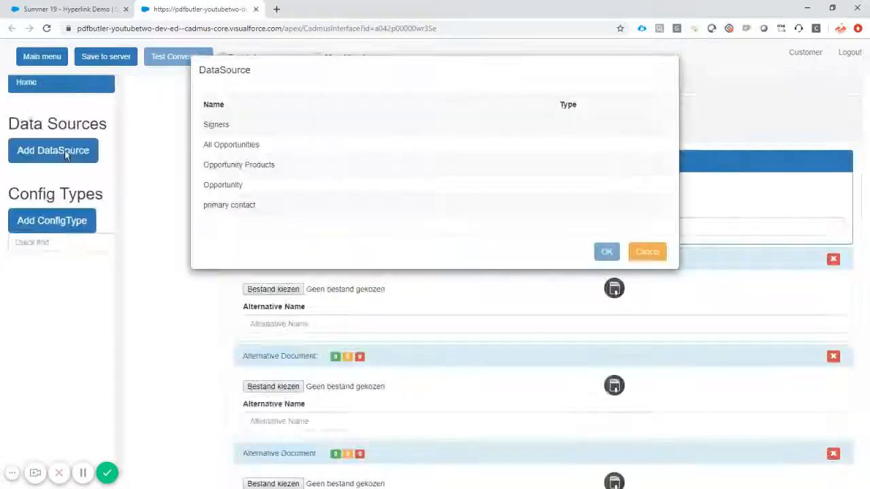
pyautogui.doubleClick(223, 184)
pyautogui.scroll(-5, 340, 272)
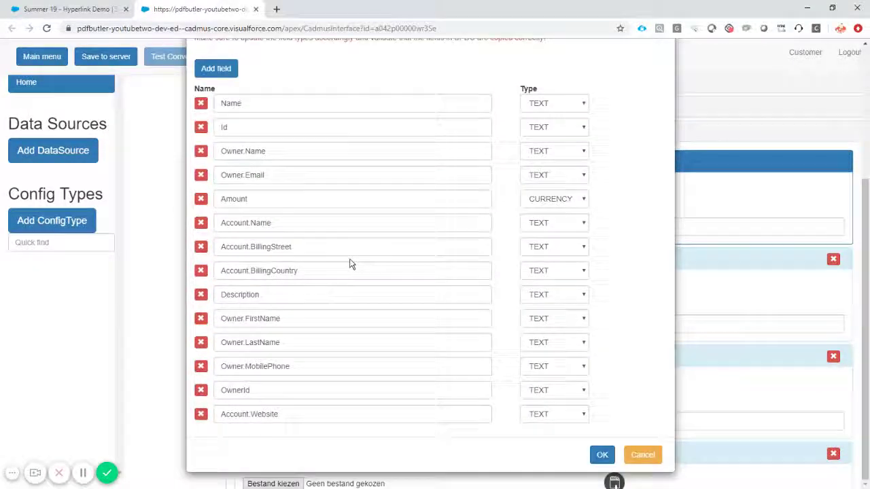
pyautogui.doubleClick(240, 414)
pyautogui.doubleClick(229, 223)
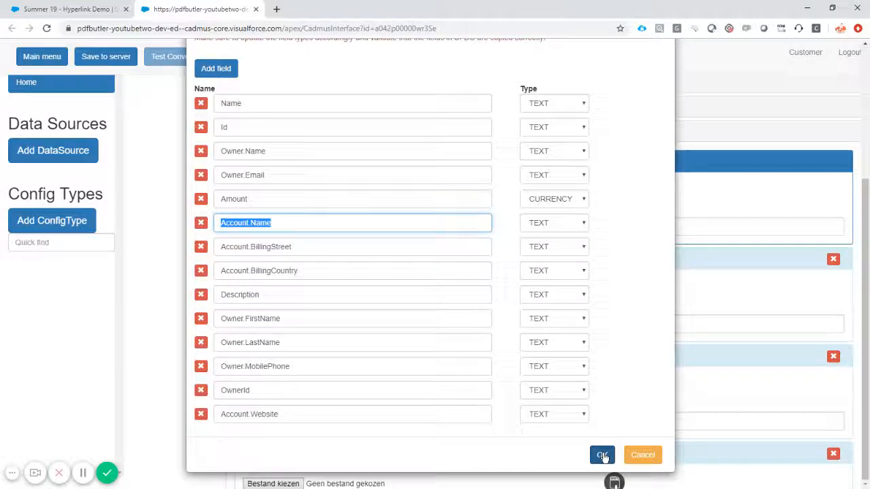
pyautogui.click(602, 455)
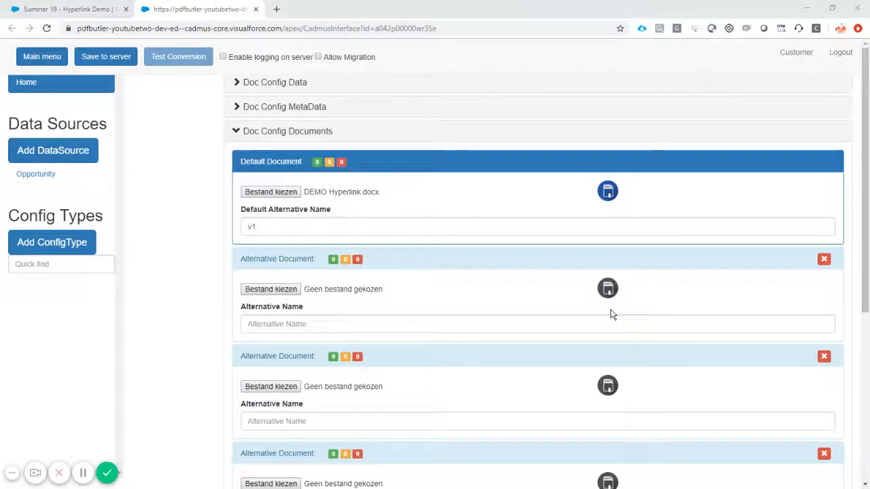
pyautogui.hotkey('alt', 'Tab')
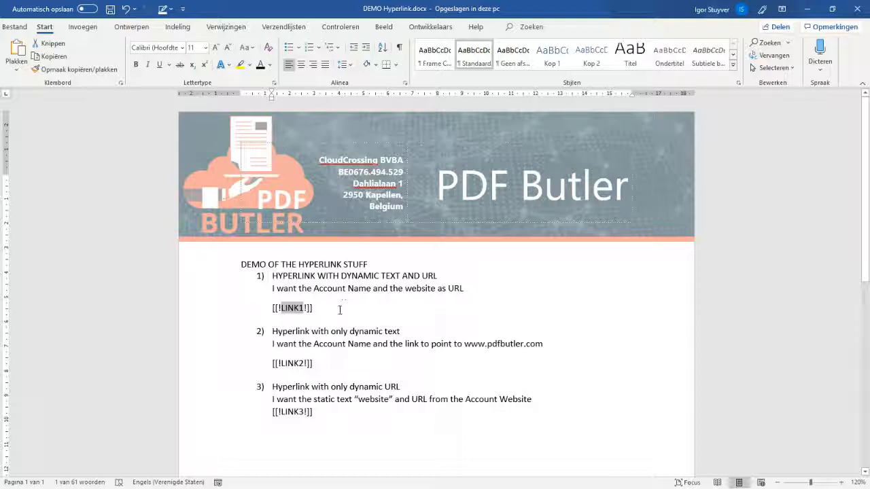
pyautogui.click(317, 308)
pyautogui.doubleClick(292, 307)
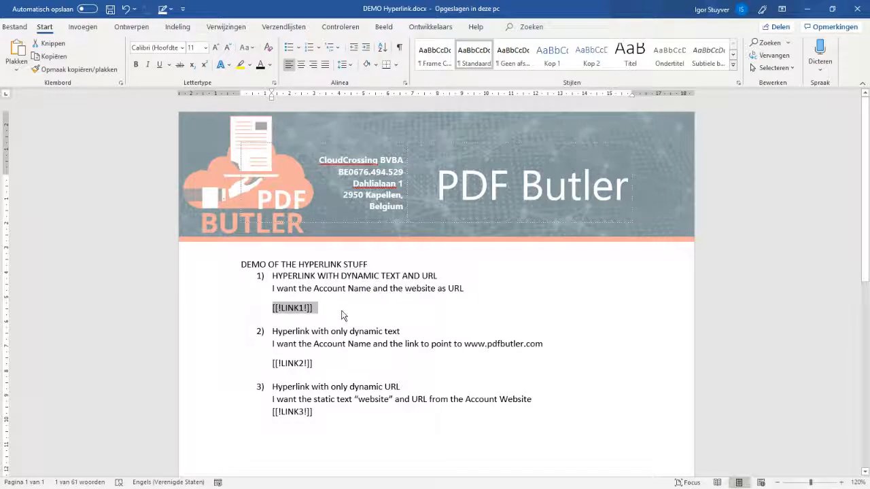
pyautogui.click(332, 289)
pyautogui.moveTo(314, 288); pyautogui.dragTo(371, 288)
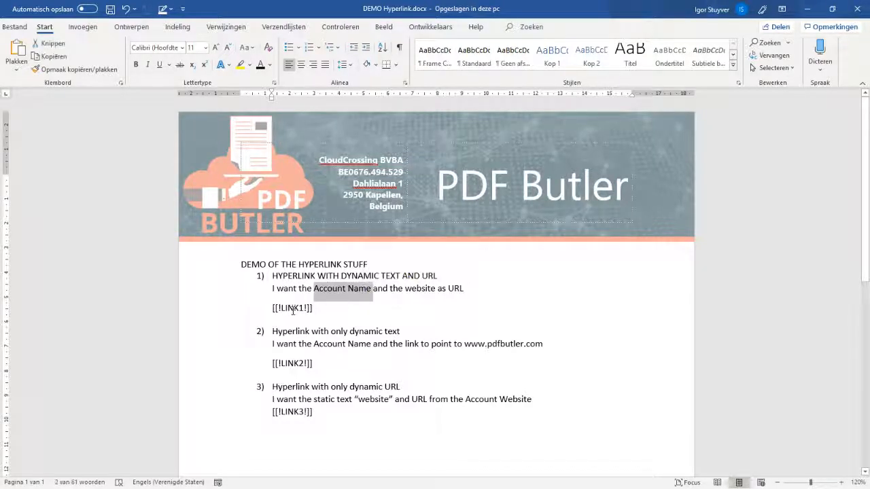
pyautogui.doubleClick(420, 288)
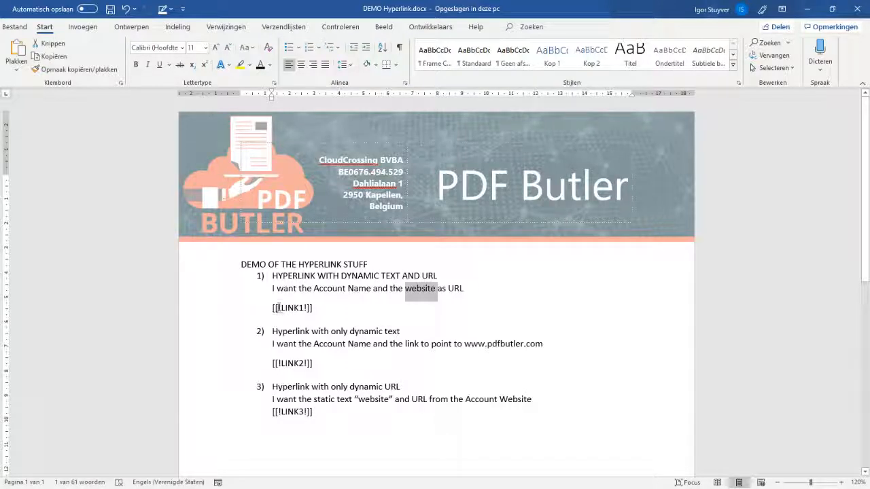
pyautogui.moveTo(274, 308); pyautogui.dragTo(317, 308)
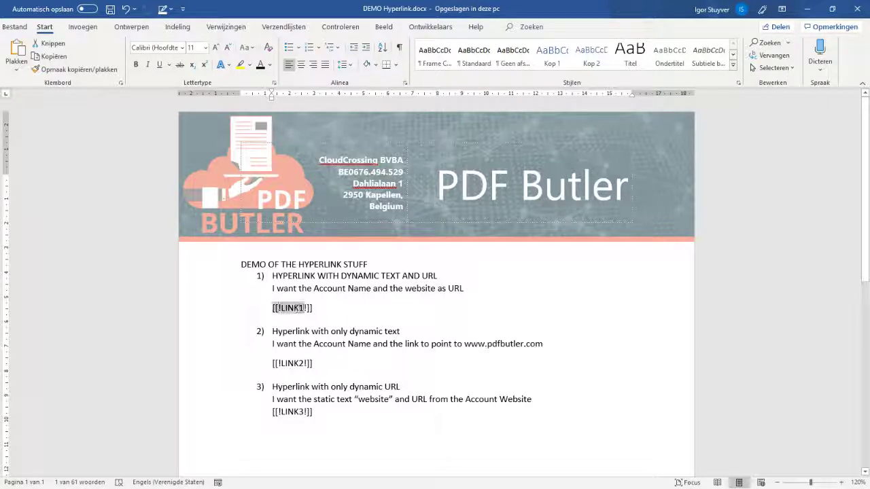
pyautogui.moveTo(271, 363)
pyautogui.mouseDown()
pyautogui.moveTo(317, 363)
pyautogui.moveTo(371, 344)
pyautogui.mouseUp()
pyautogui.click(314, 363)
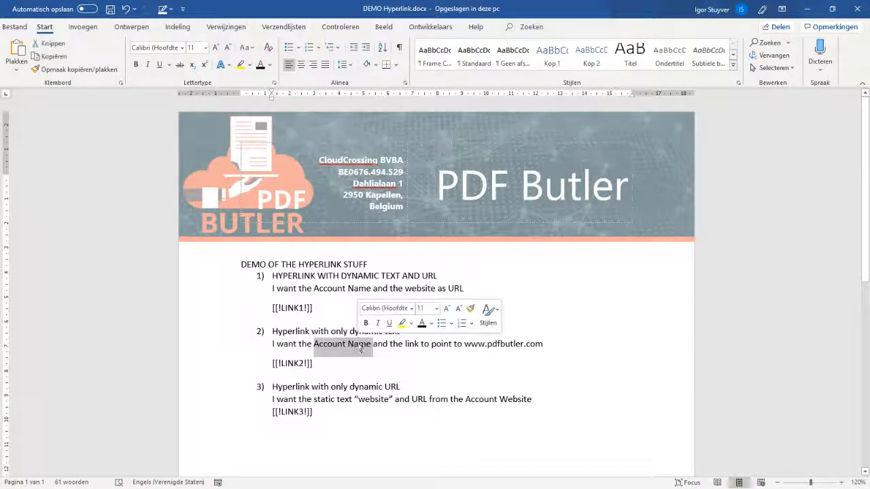
pyautogui.moveTo(273, 363); pyautogui.dragTo(314, 363)
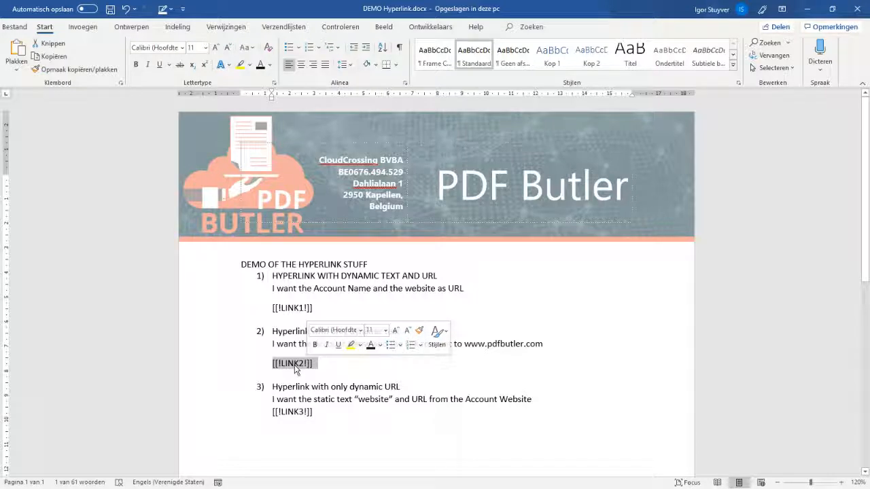
pyautogui.click(469, 344)
pyautogui.moveTo(465, 344); pyautogui.dragTo(542, 344)
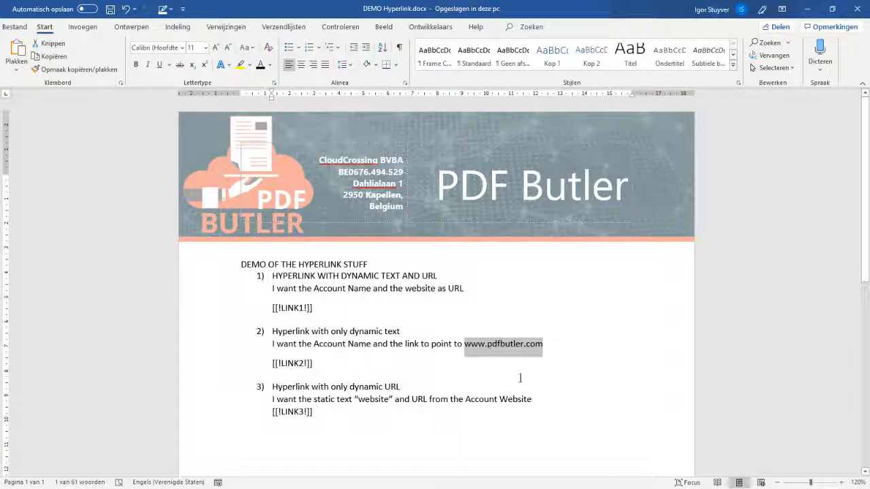
pyautogui.click(318, 413)
pyautogui.scroll(-1, 348, 382)
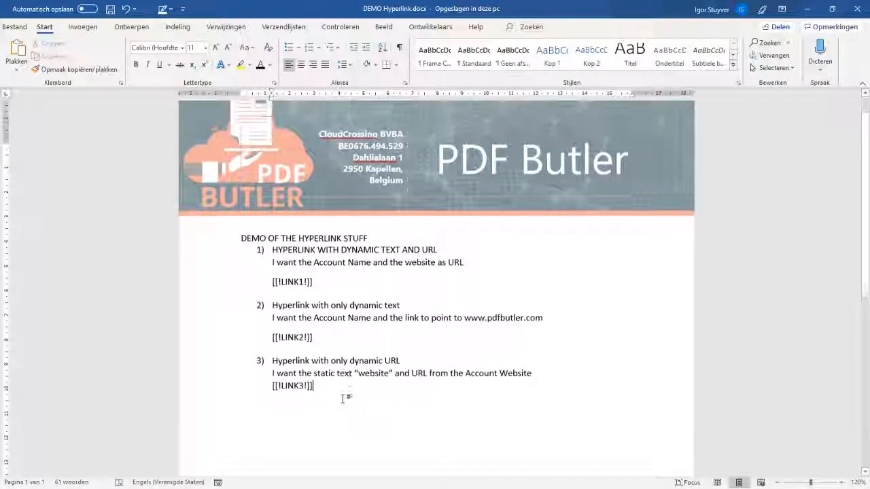
pyautogui.moveTo(274, 381); pyautogui.dragTo(314, 380)
pyautogui.click(340, 381)
pyautogui.click(390, 369)
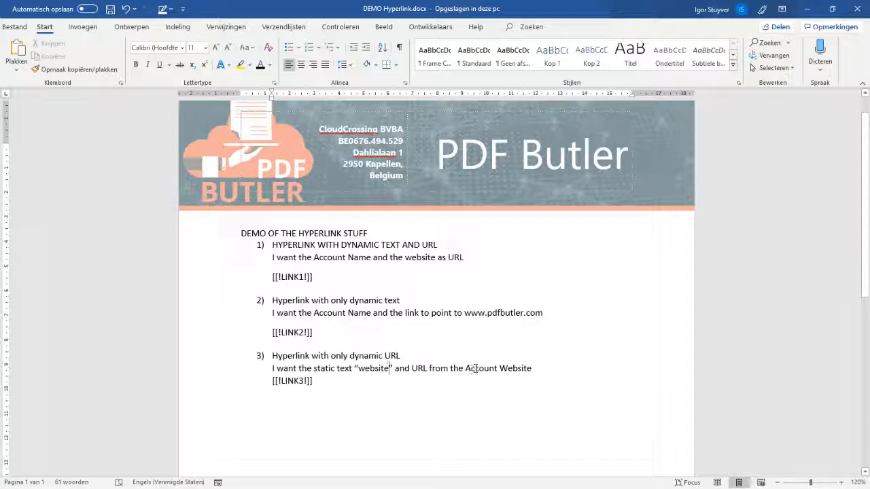
pyautogui.moveTo(467, 369); pyautogui.dragTo(531, 369)
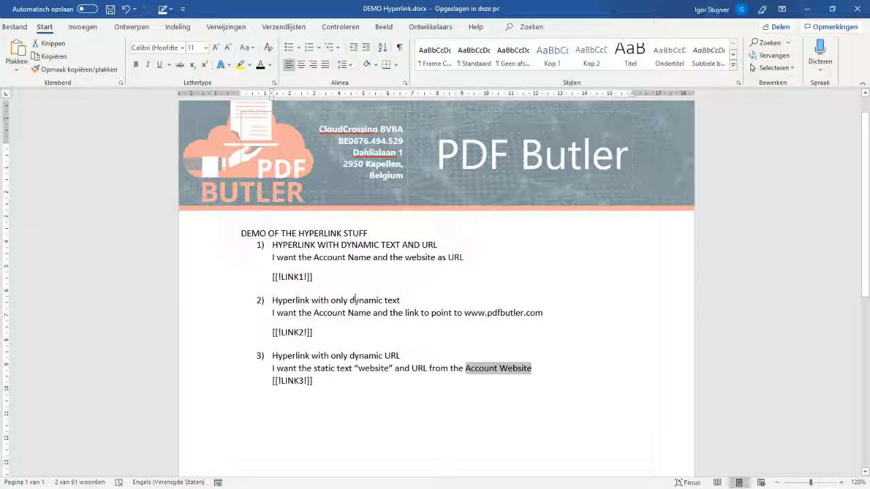
pyautogui.doubleClick(294, 277)
pyautogui.hotkey('ctrl', 'c')
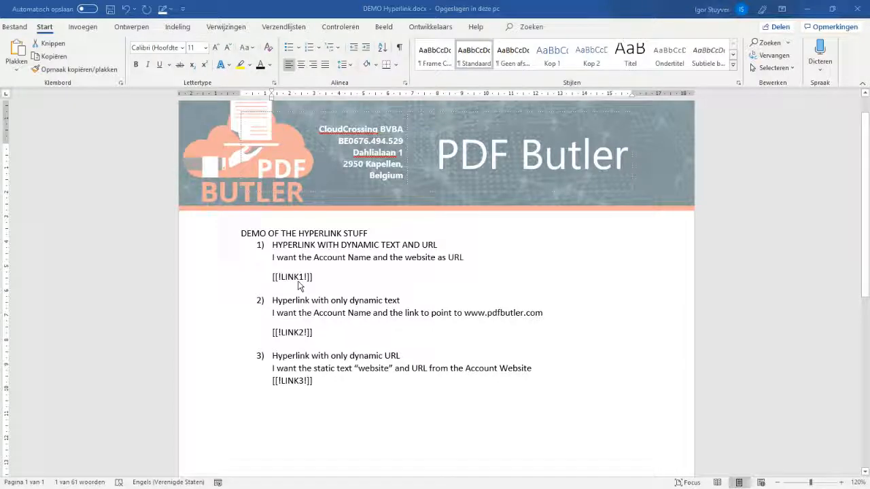
# Create config type LINK1 of type LINK on the Opportunity data source
pyautogui.hotkey('alt', 'Tab')
pyautogui.click(52, 242)
pyautogui.click(239, 117)
pyautogui.hotkey('ctrl', 'v')
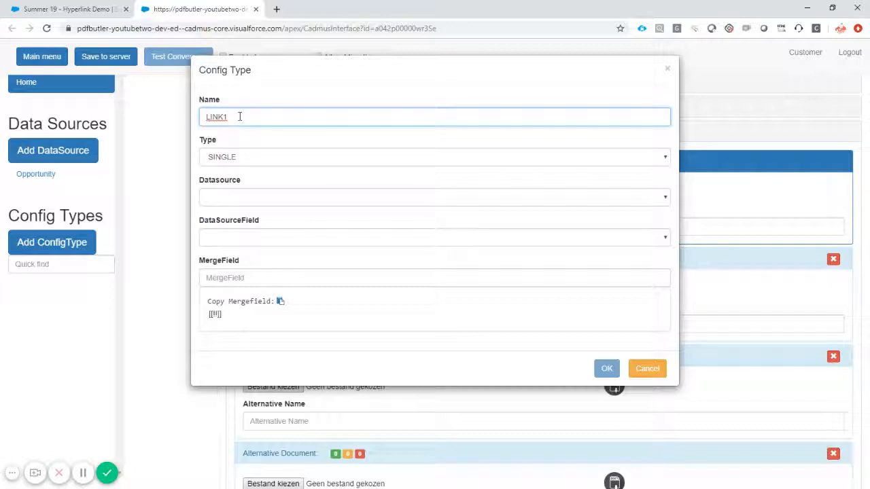
pyautogui.click(251, 158)
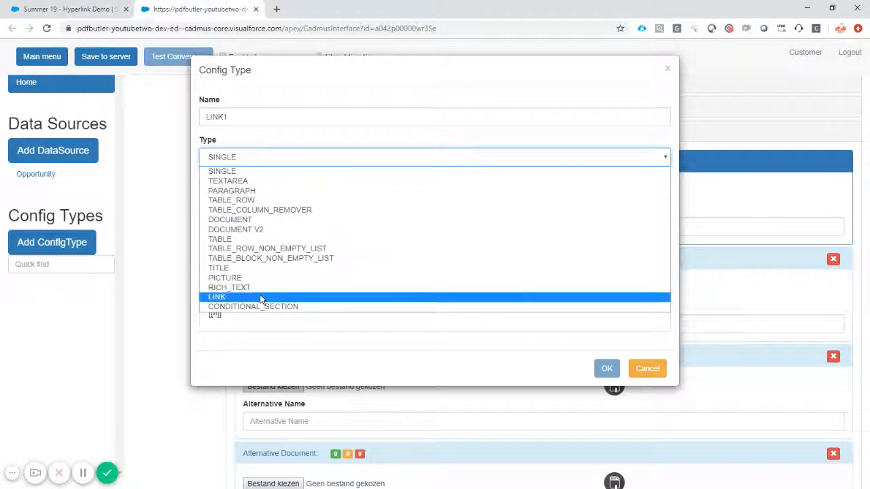
pyautogui.click(260, 297)
pyautogui.click(232, 197)
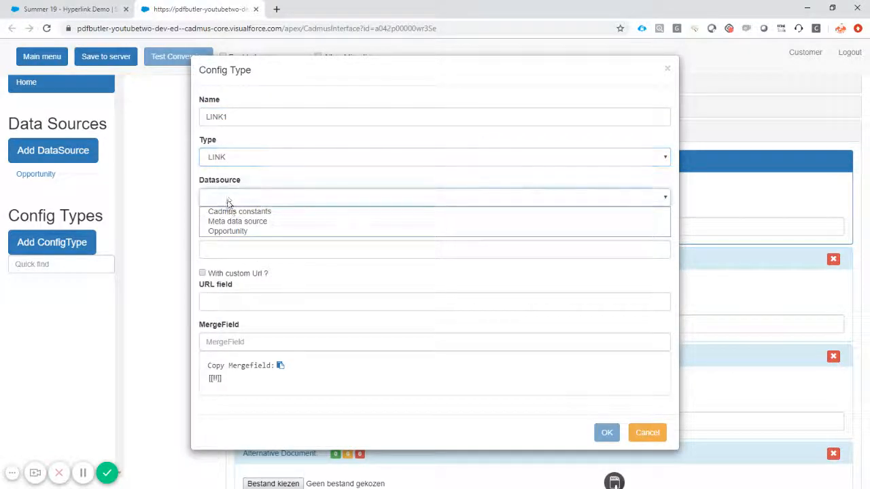
pyautogui.click(242, 232)
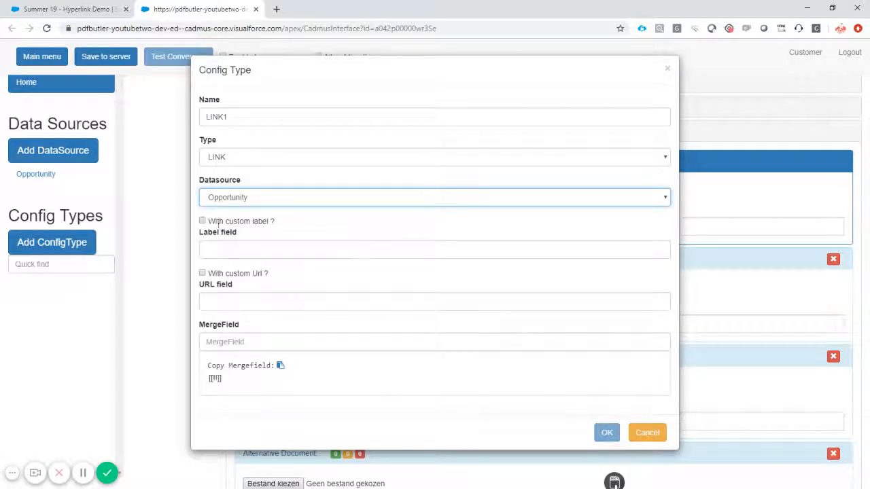
# Give LINK1 custom label Account.Name and custom URL Account.Website, then save it
pyautogui.click(202, 221)
pyautogui.click(229, 253)
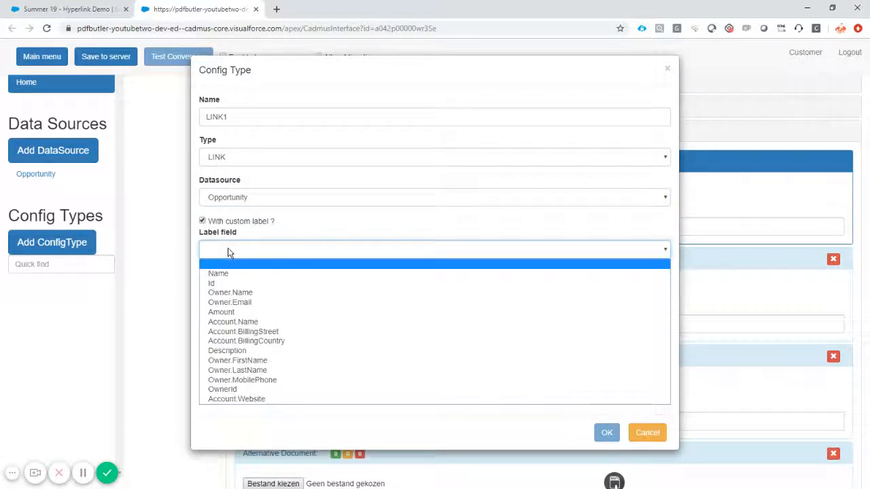
pyautogui.click(280, 322)
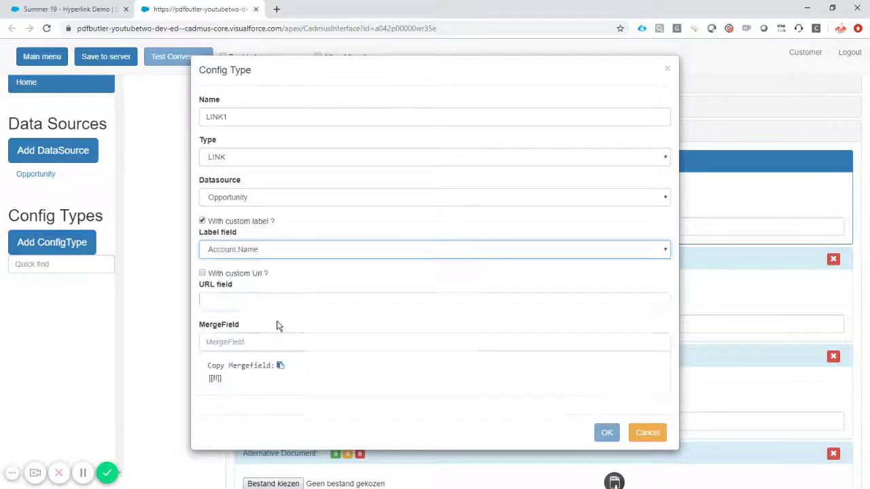
pyautogui.click(203, 274)
pyautogui.click(234, 303)
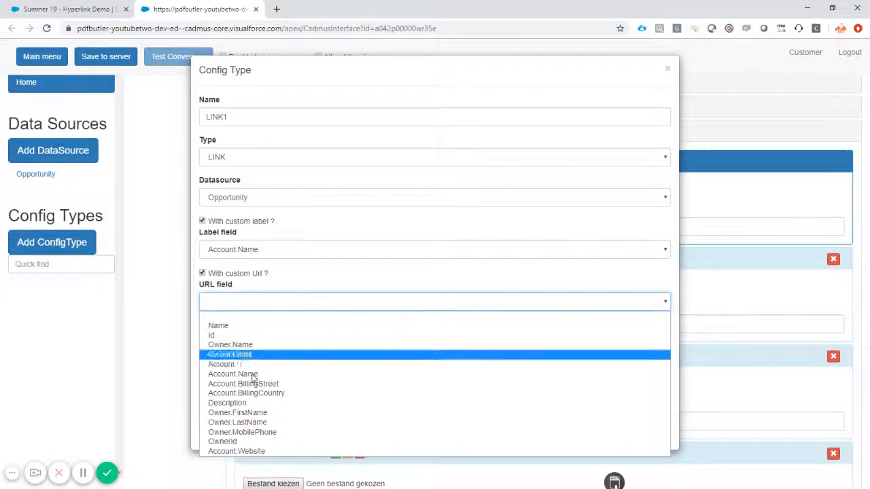
pyautogui.click(280, 451)
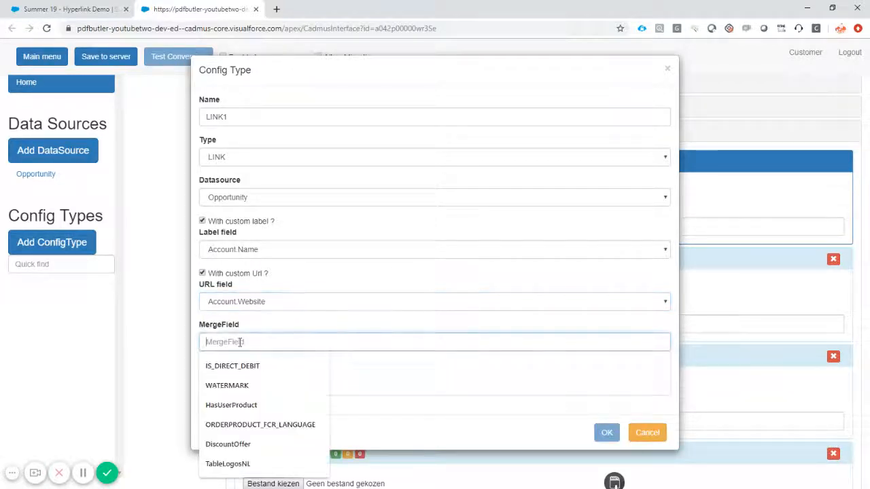
pyautogui.write('LINK1')
pyautogui.click(607, 432)
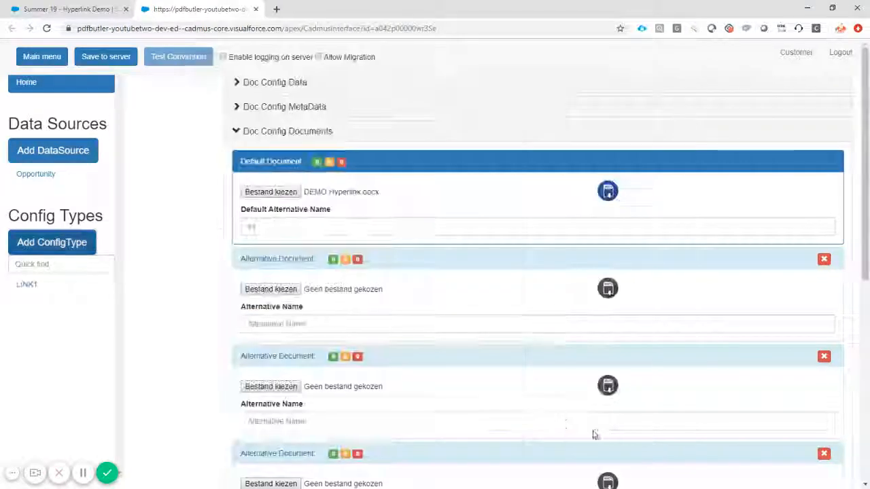
# Create config type LINK2 of type LINK on the Opportunity data source
pyautogui.click(52, 242)
pyautogui.click(270, 116)
pyautogui.write('LINK2')
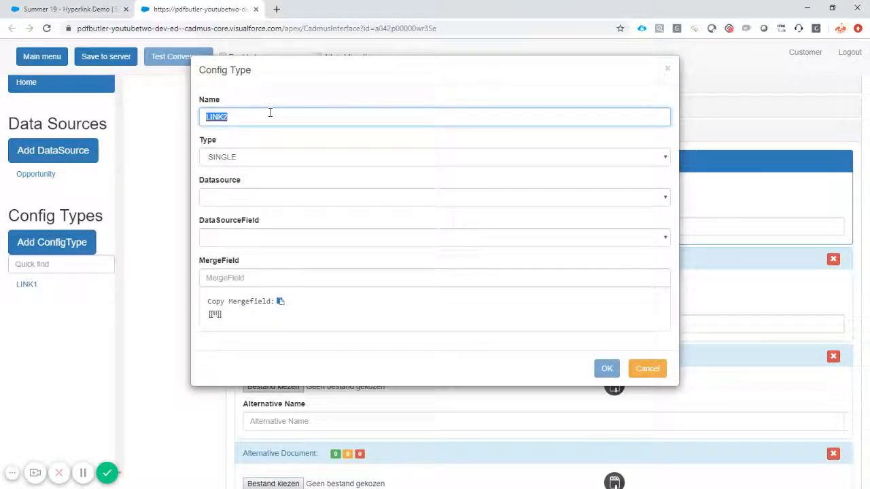
pyautogui.write('1')
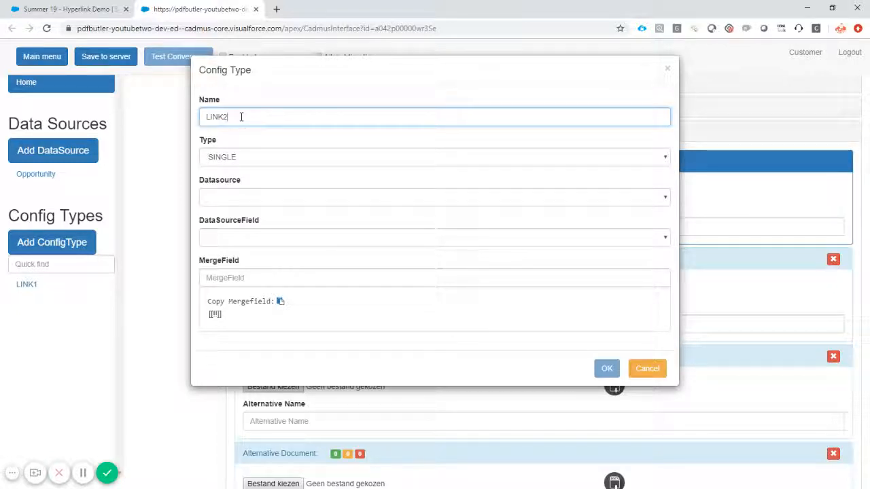
pyautogui.click(238, 157)
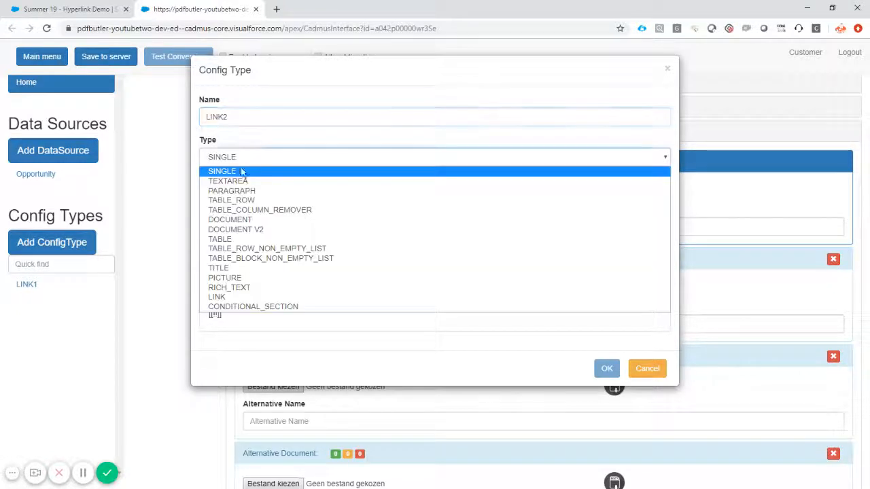
pyautogui.click(261, 297)
pyautogui.click(231, 197)
pyautogui.click(246, 232)
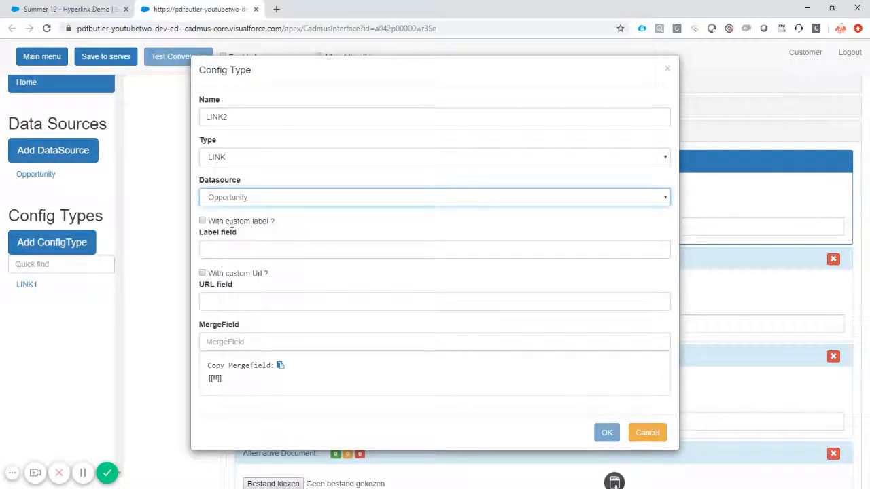
pyautogui.click(203, 221)
pyautogui.click(235, 249)
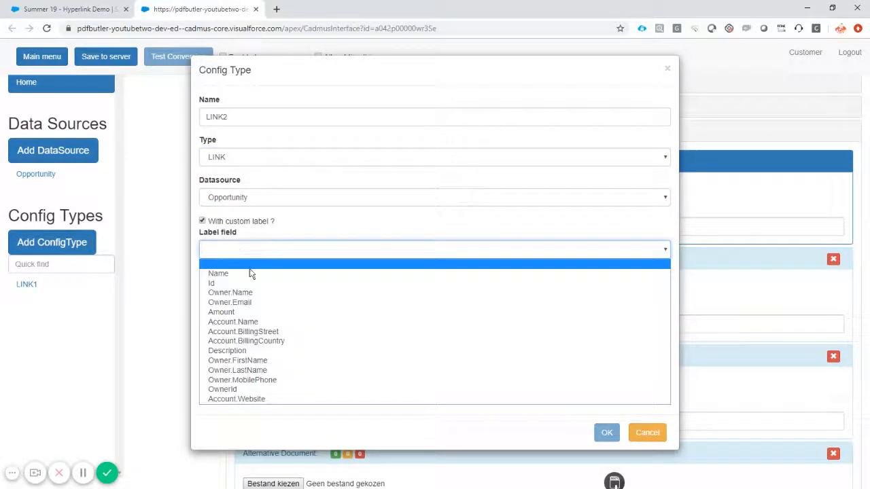
pyautogui.click(233, 321)
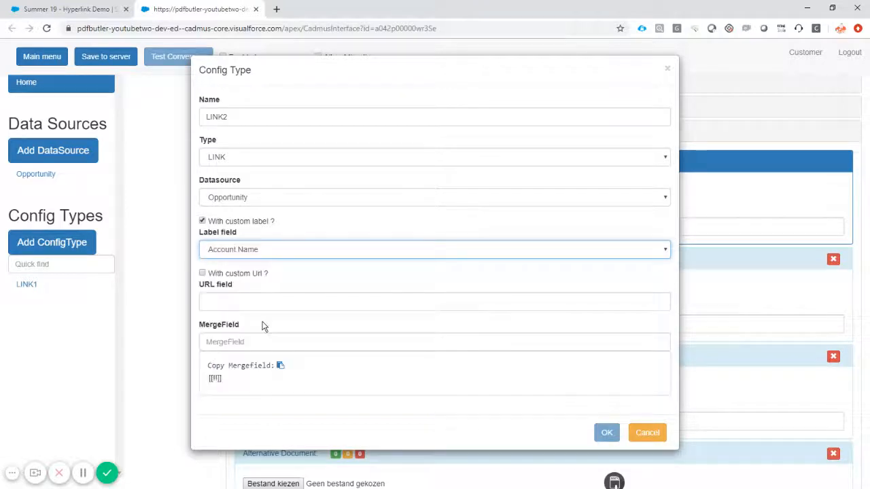
pyautogui.click(228, 301)
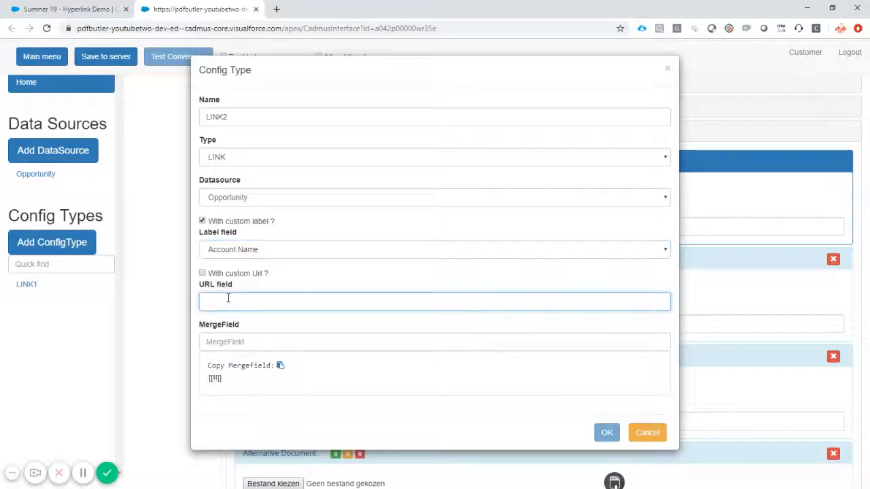
pyautogui.write('https://www.')
pyautogui.write('pdfbutler.com')
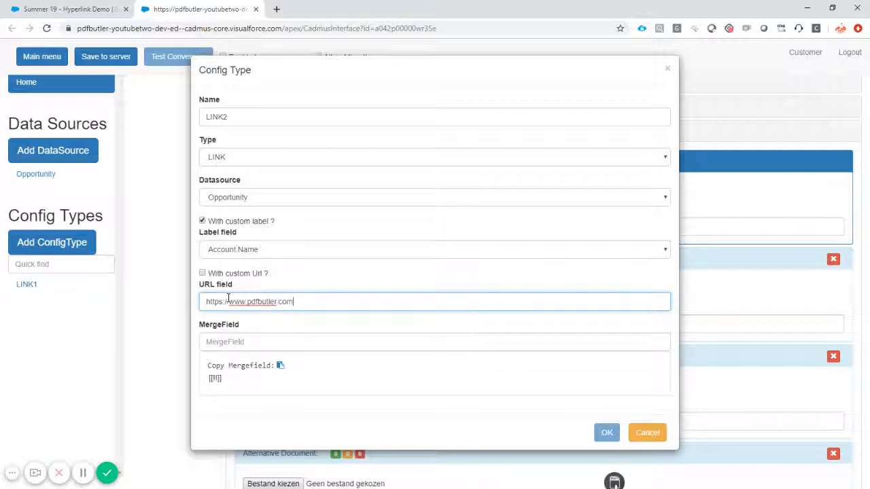
pyautogui.click(243, 342)
pyautogui.write('LINK2')
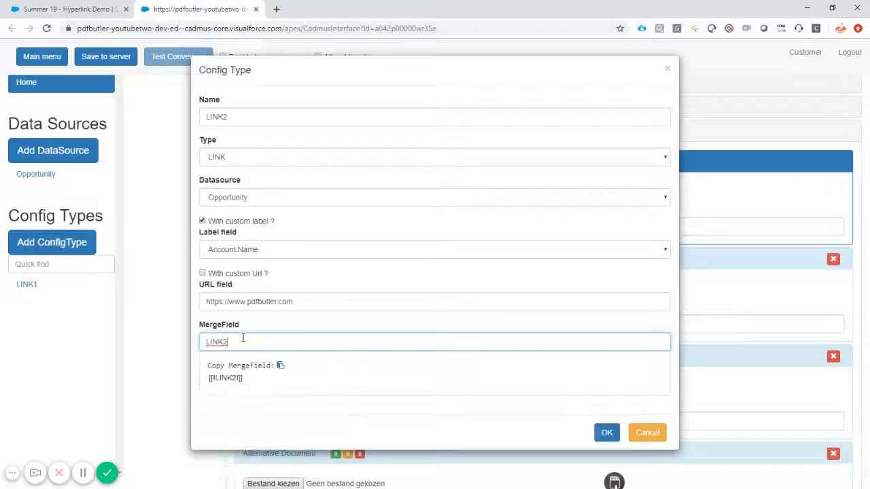
pyautogui.click(607, 433)
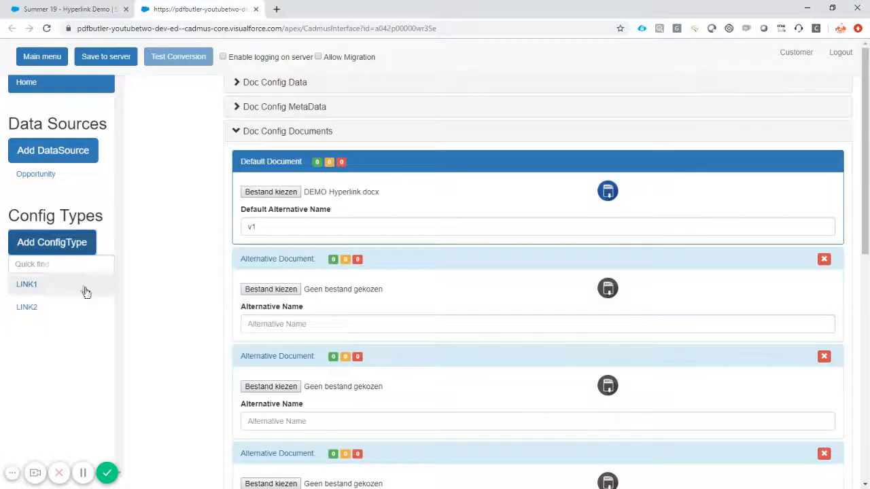
# Create config type LINK3 of type LINK on the Opportunity data source
pyautogui.click(52, 242)
pyautogui.click(249, 116)
pyautogui.write('LINK2')
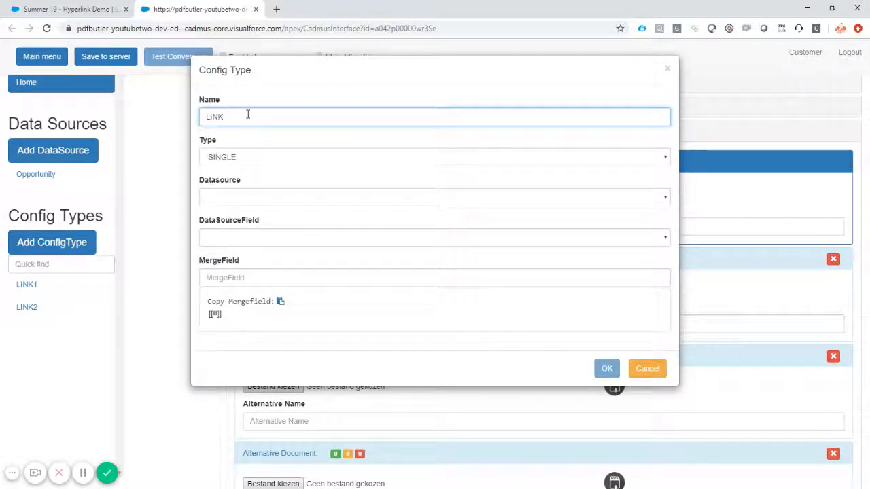
pyautogui.write('3')
pyautogui.doubleClick(248, 116)
pyautogui.click(251, 157)
pyautogui.click(217, 297)
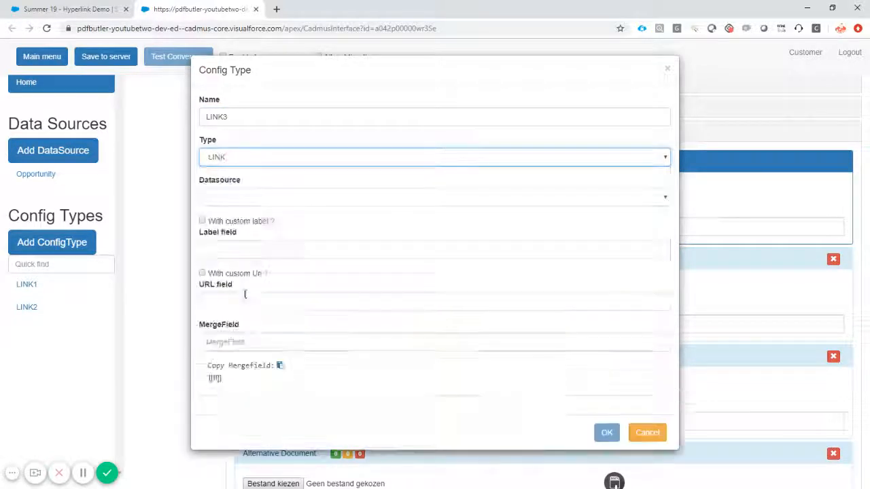
pyautogui.click(232, 197)
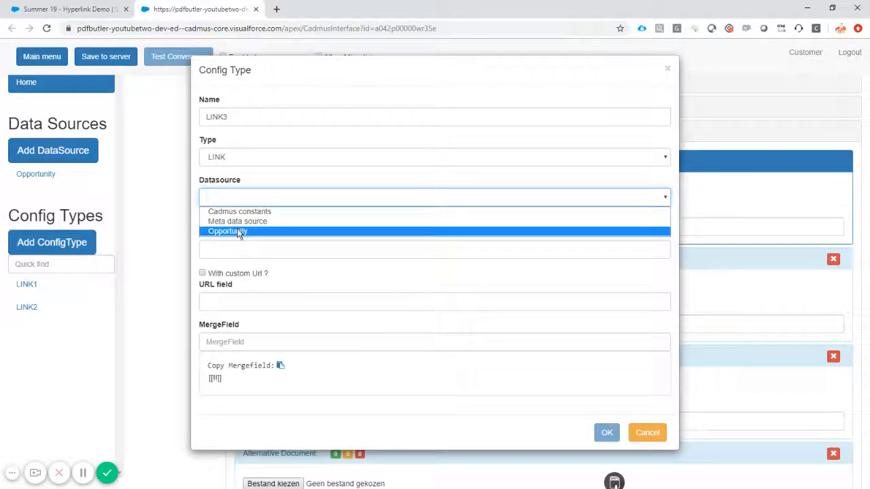
pyautogui.click(231, 231)
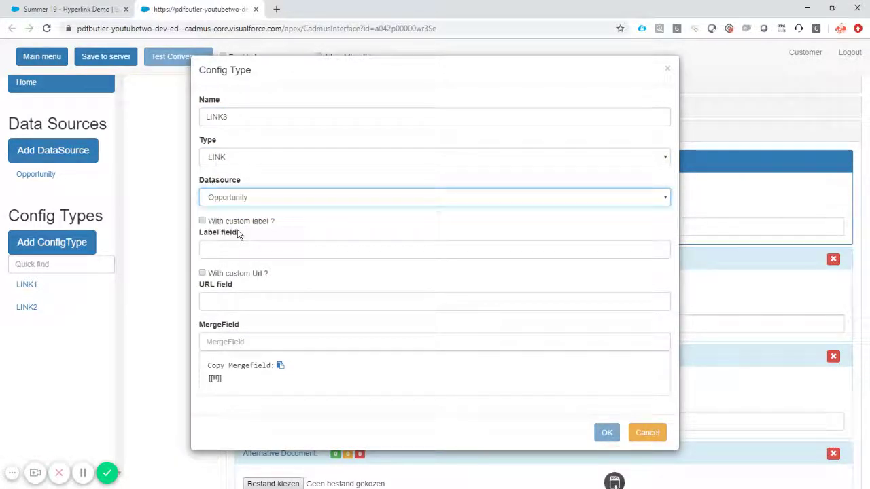
# Set LINK3's label to the static text 'website' instead of the Account.Name field
pyautogui.click(201, 221)
pyautogui.click(220, 250)
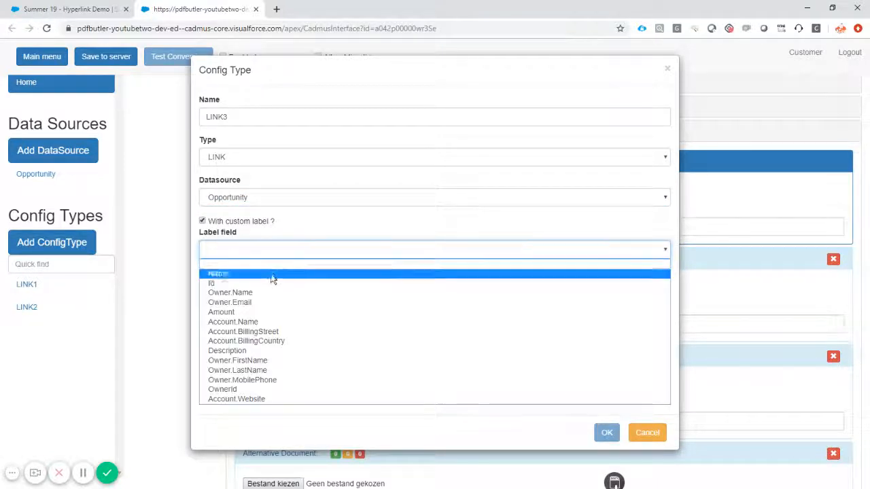
pyautogui.click(269, 322)
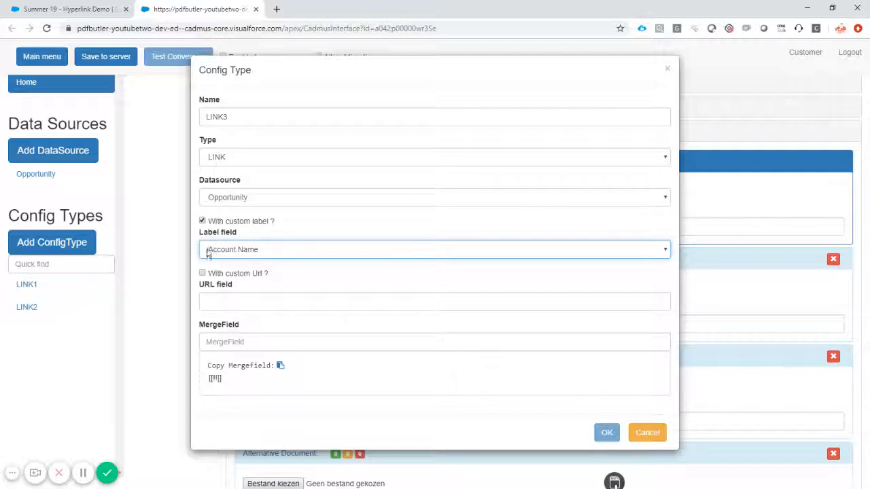
pyautogui.click(202, 221)
pyautogui.moveTo(205, 250); pyautogui.dragTo(264, 252)
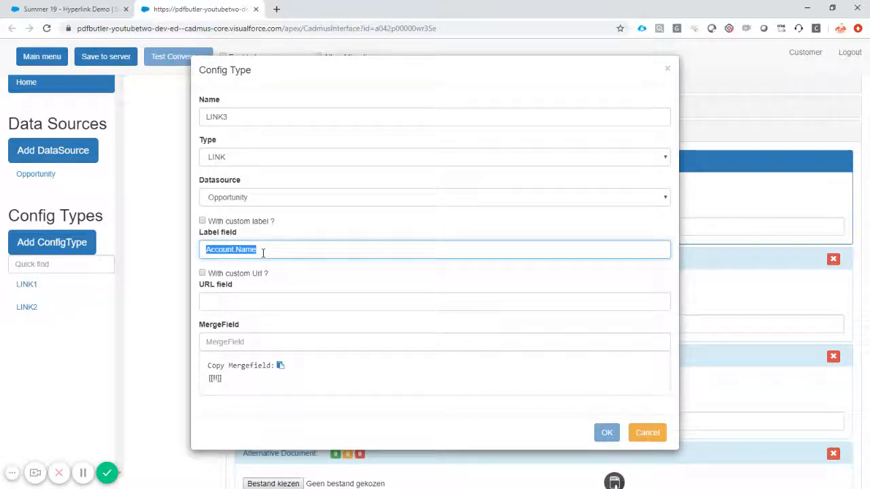
pyautogui.write('website')
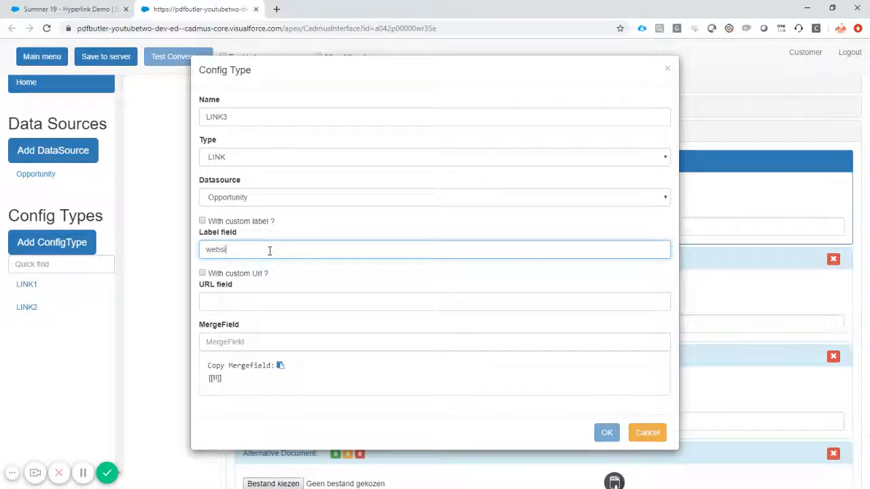
# Point LINK3's custom URL to Account.Website, set merge field LINK3, and save it
pyautogui.click(202, 273)
pyautogui.click(225, 302)
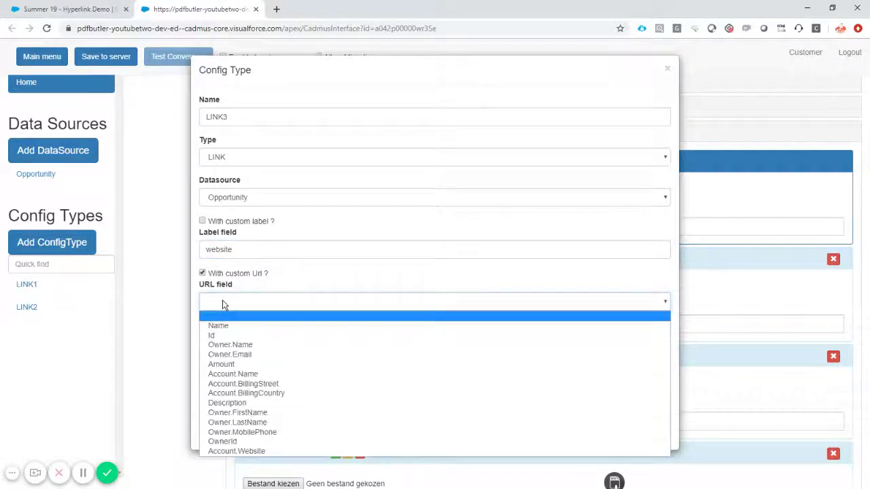
pyautogui.click(272, 451)
pyautogui.click(286, 342)
pyautogui.write('LINK3')
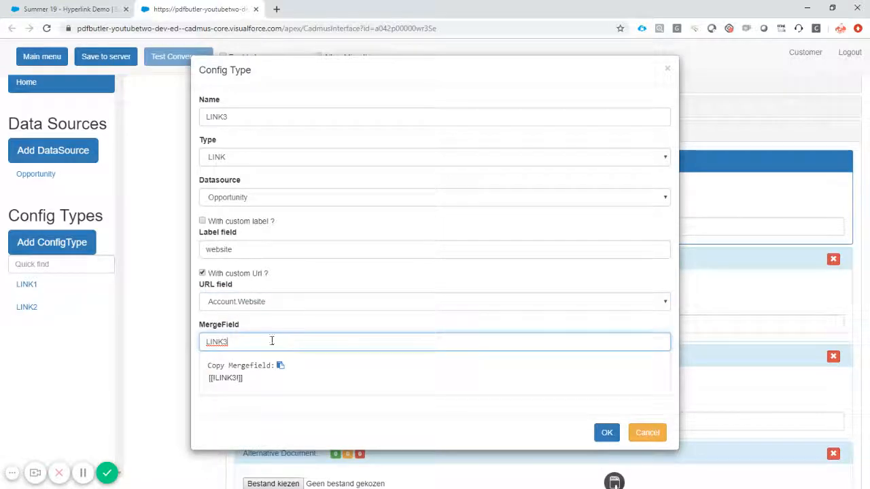
pyautogui.click(605, 433)
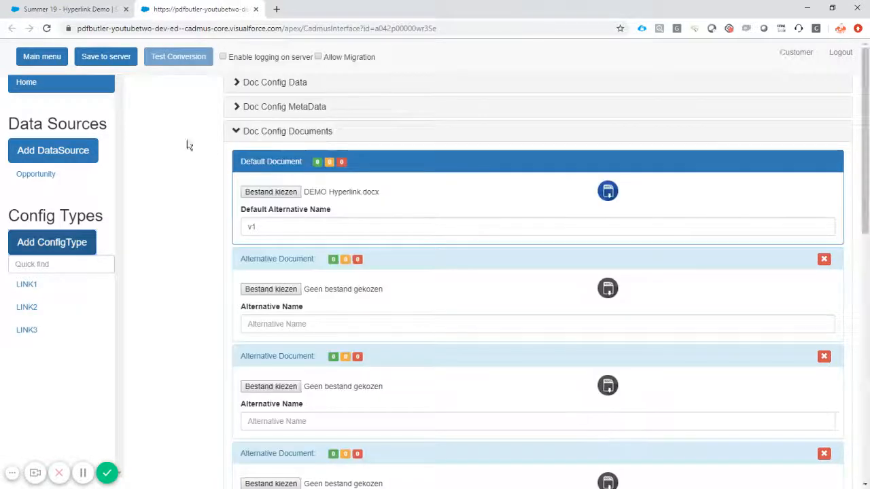
# Save the configuration to the server and return to the Summer 19 - Hyperlink Demo record
pyautogui.click(117, 60)
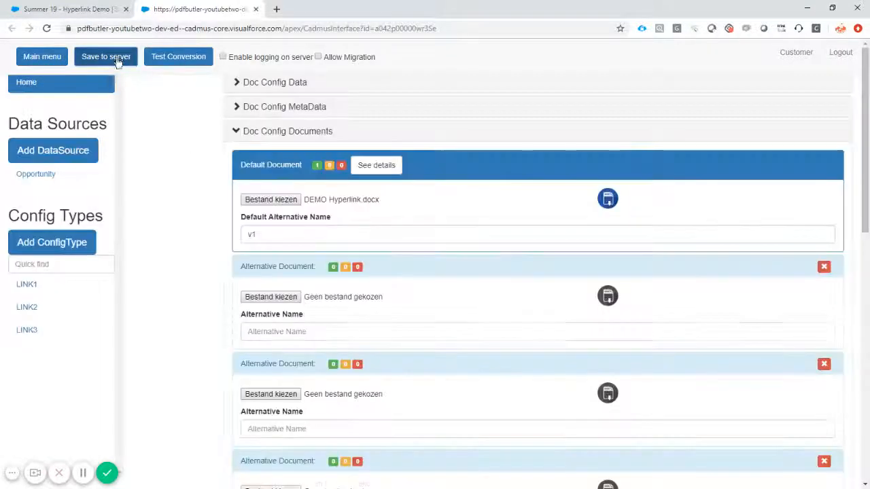
pyautogui.doubleClick(317, 165)
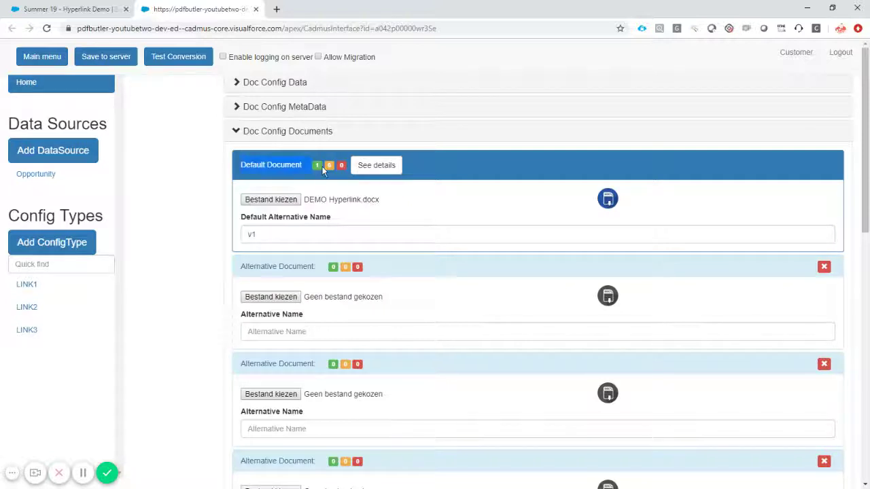
pyautogui.click(67, 9)
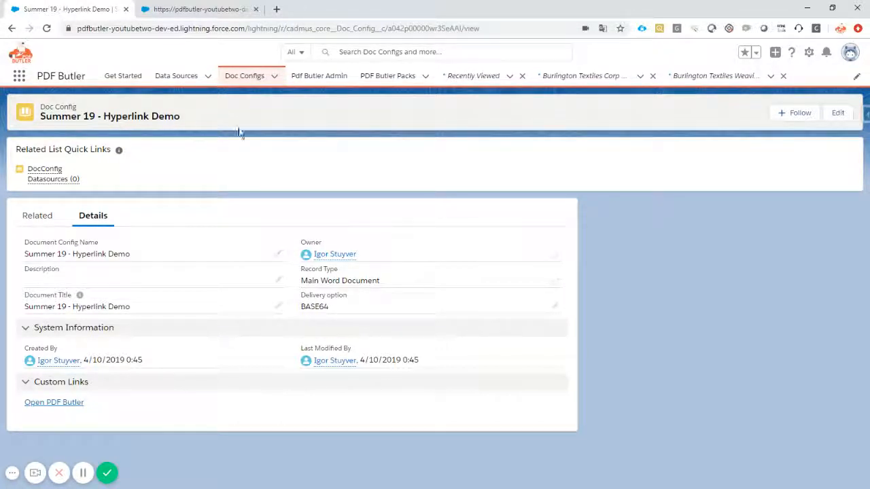
# Copy the doc config record ID and open Edit Page on the opportunity
pyautogui.doubleClick(426, 28)
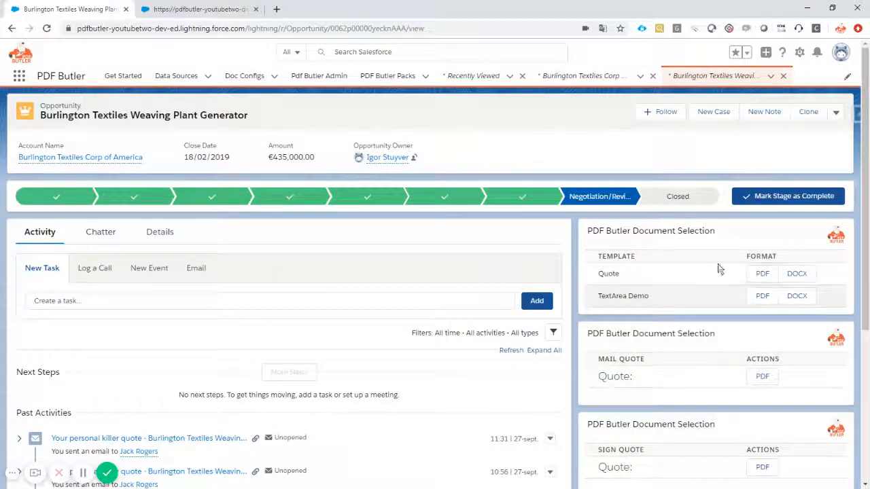
pyautogui.click(800, 52)
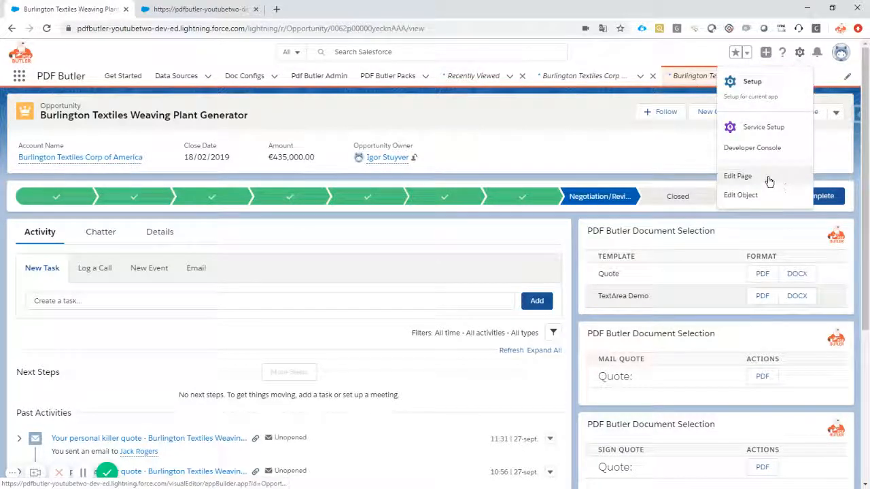
pyautogui.click(739, 176)
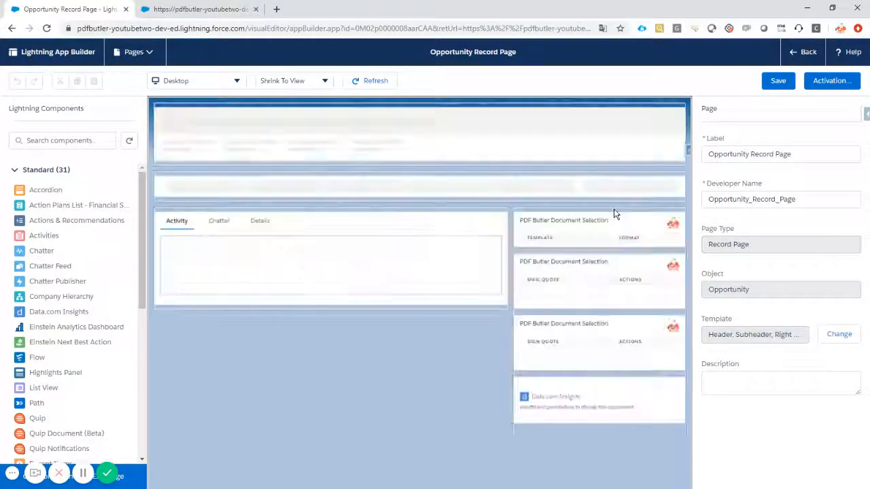
# Append the copied doc config ID to the first Document Selection component, save, and go back
pyautogui.click(592, 237)
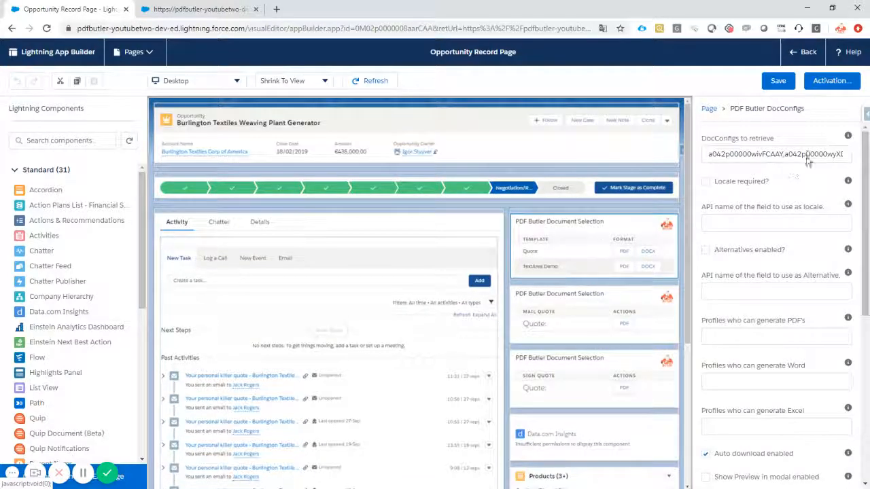
pyautogui.click(807, 154)
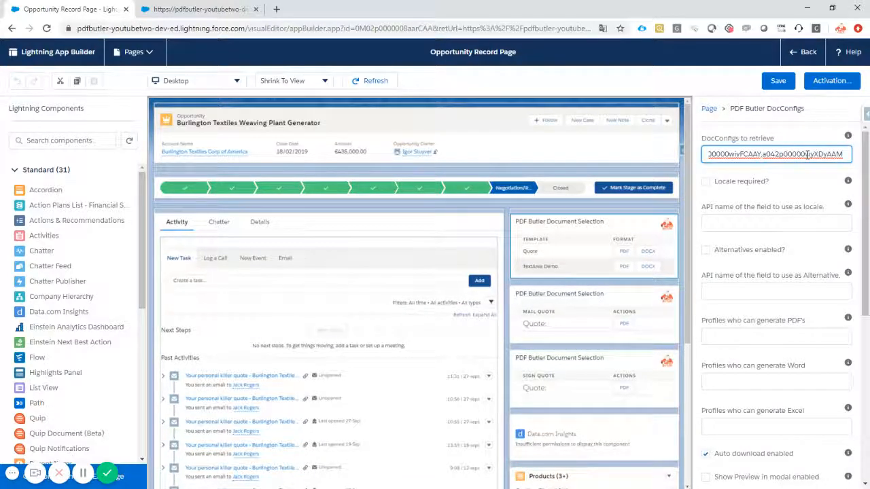
pyautogui.hotkey('ctrl', 'v')
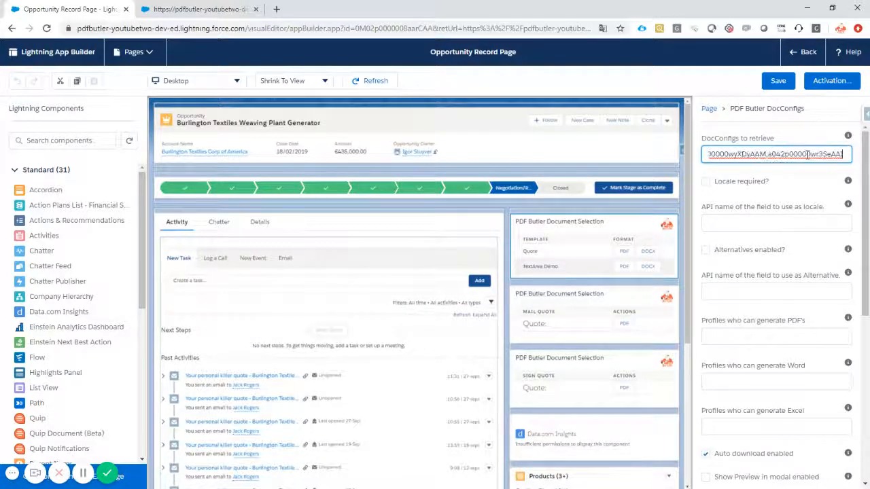
pyautogui.click(778, 81)
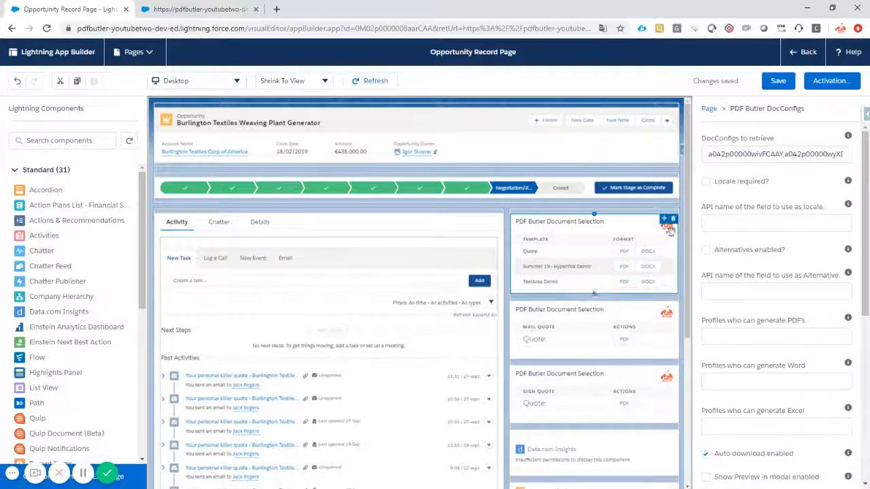
pyautogui.click(803, 52)
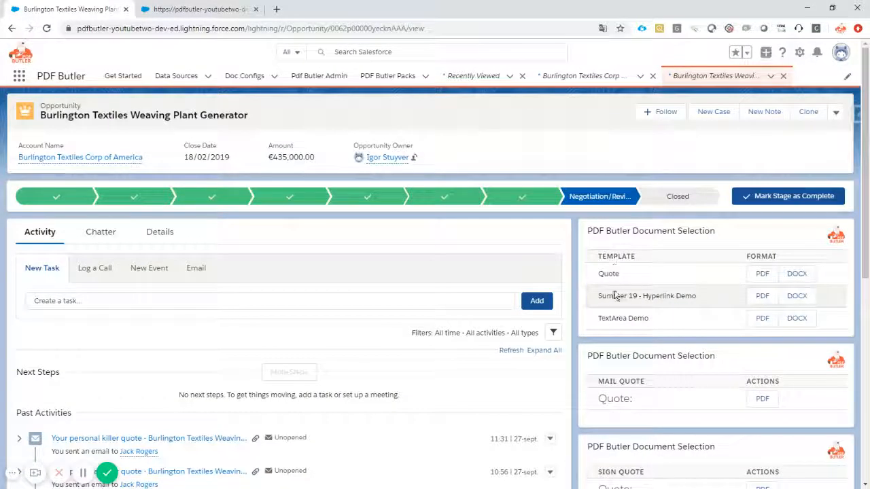
# Generate the Summer 19 - Hyperlink Demo document as a PDF from the opportunity
pyautogui.click(762, 296)
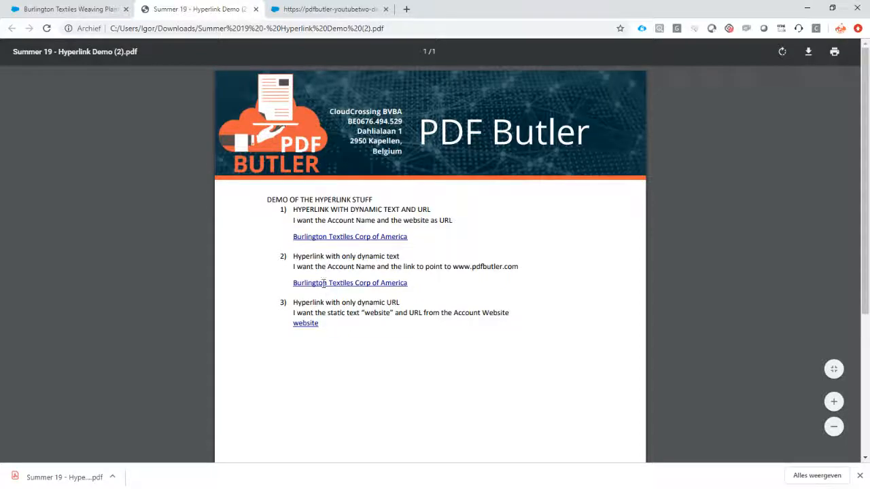
# Verify the first Account Name link opens the Burlington store site in a new tab
pyautogui.click(860, 476)
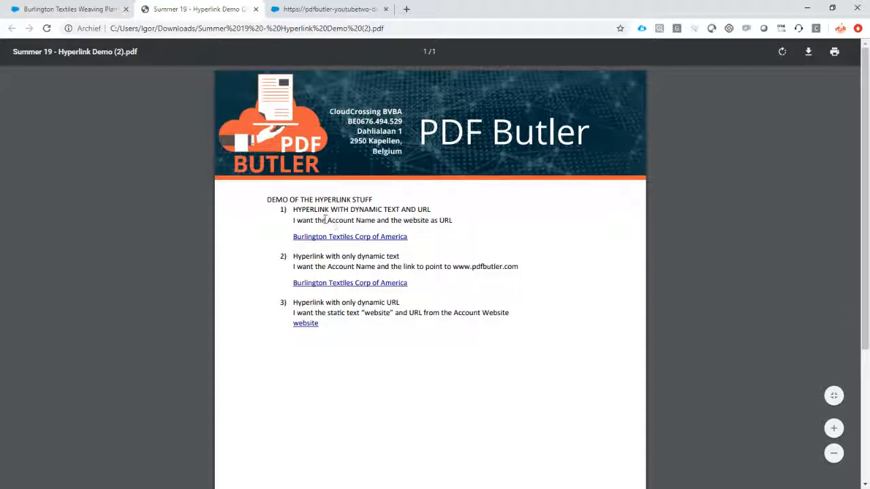
pyautogui.moveTo(329, 220); pyautogui.dragTo(374, 220)
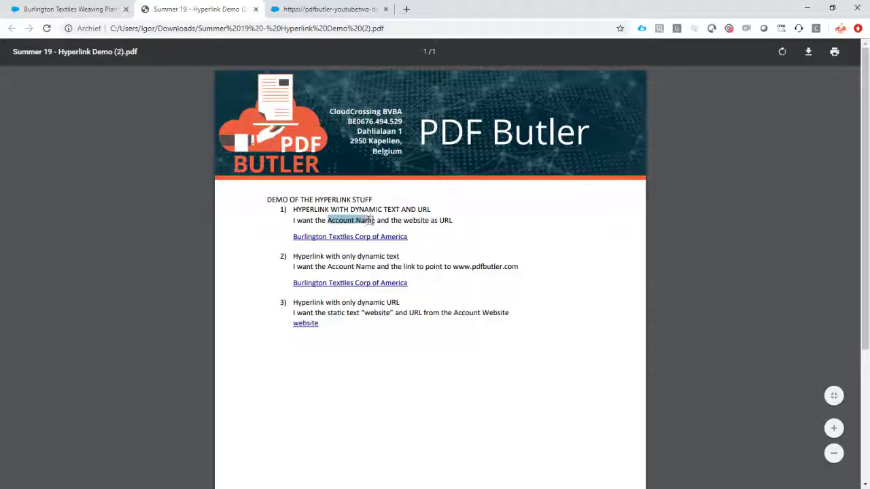
pyautogui.click(283, 242)
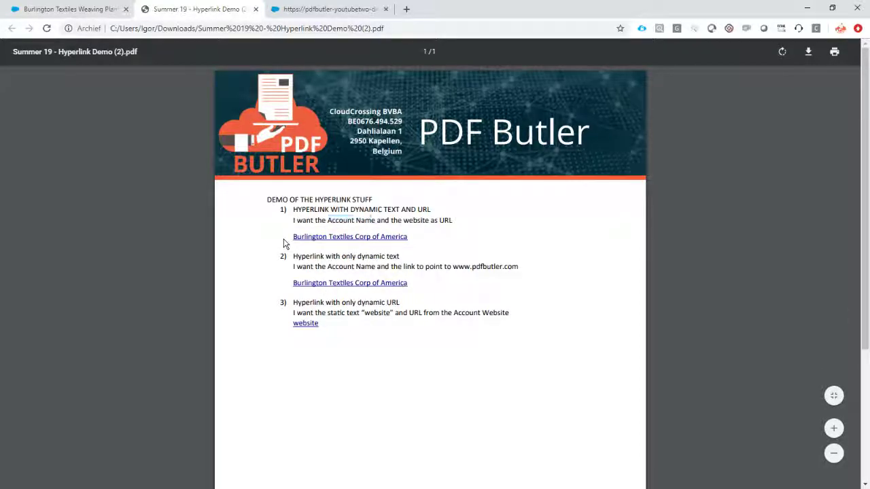
pyautogui.rightClick(370, 240)
pyautogui.click(415, 246)
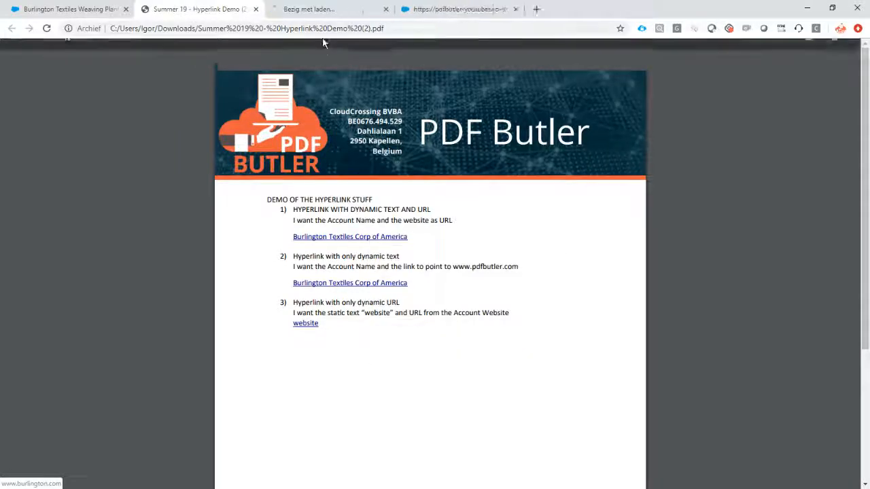
pyautogui.click(327, 9)
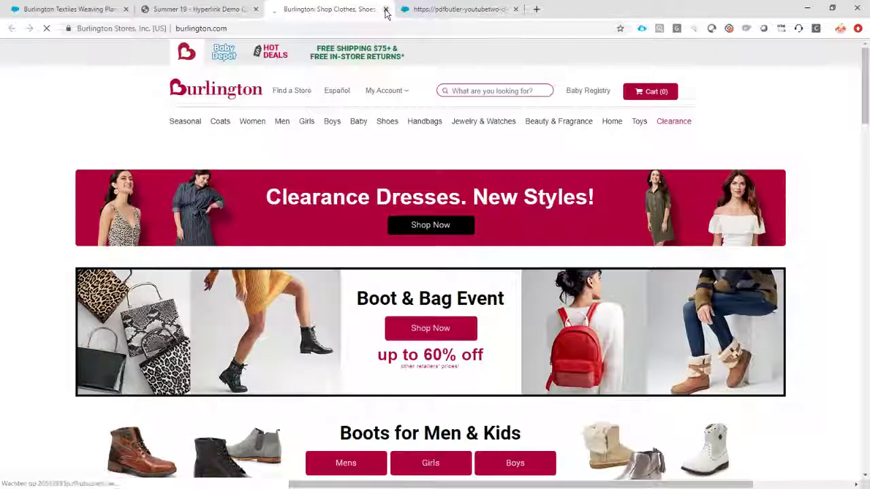
pyautogui.click(386, 10)
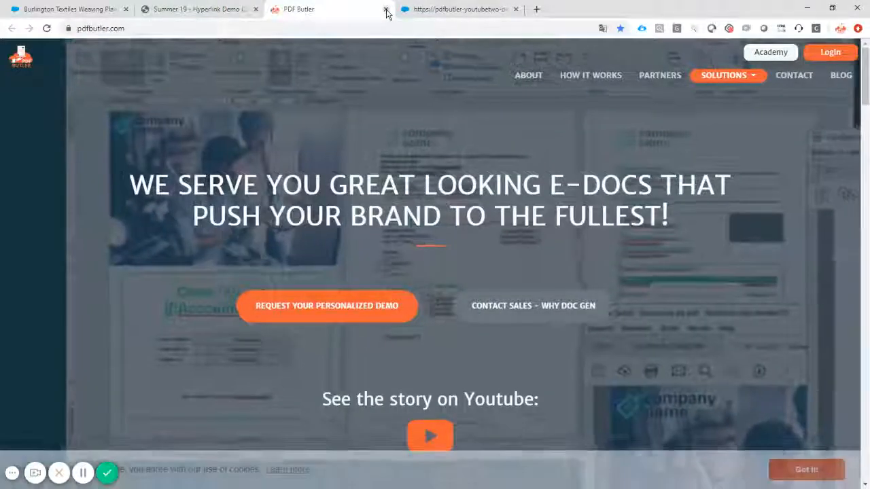
# Verify the pdfbutler.com and static 'website' links open their sites, then return to the opportunity
pyautogui.click(386, 9)
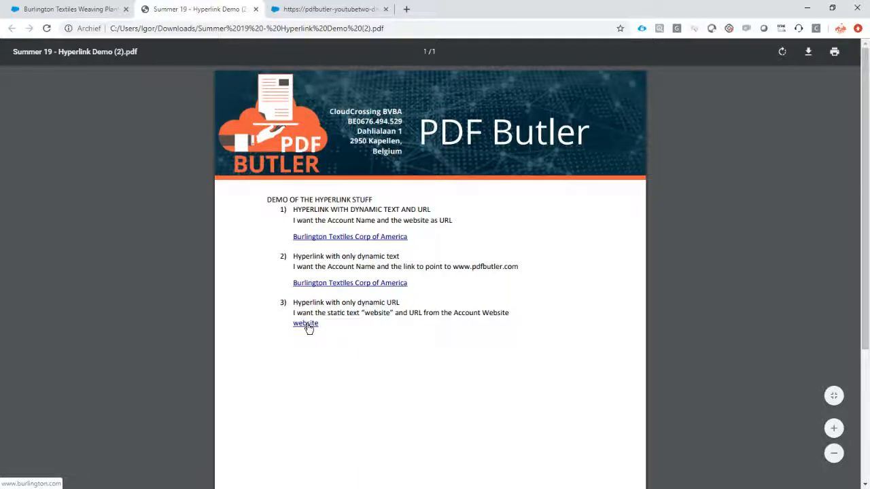
pyautogui.rightClick(309, 327)
pyautogui.click(340, 331)
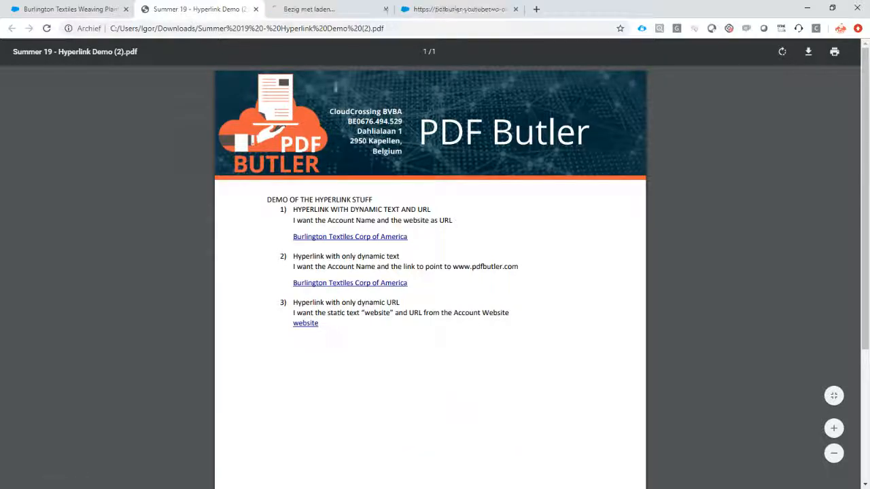
pyautogui.click(325, 8)
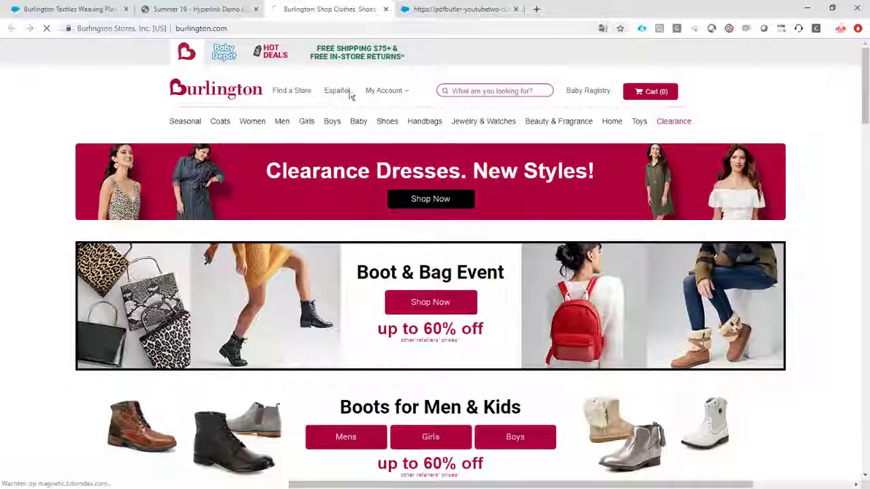
pyautogui.click(386, 10)
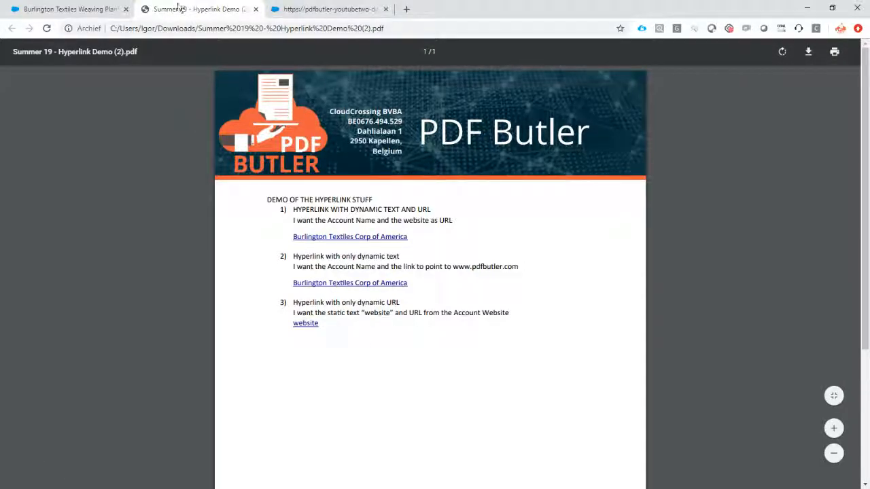
pyautogui.click(70, 9)
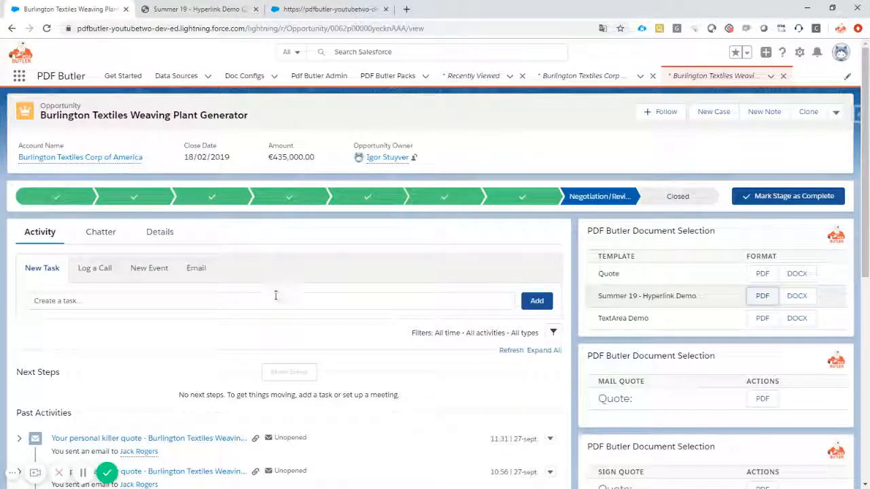